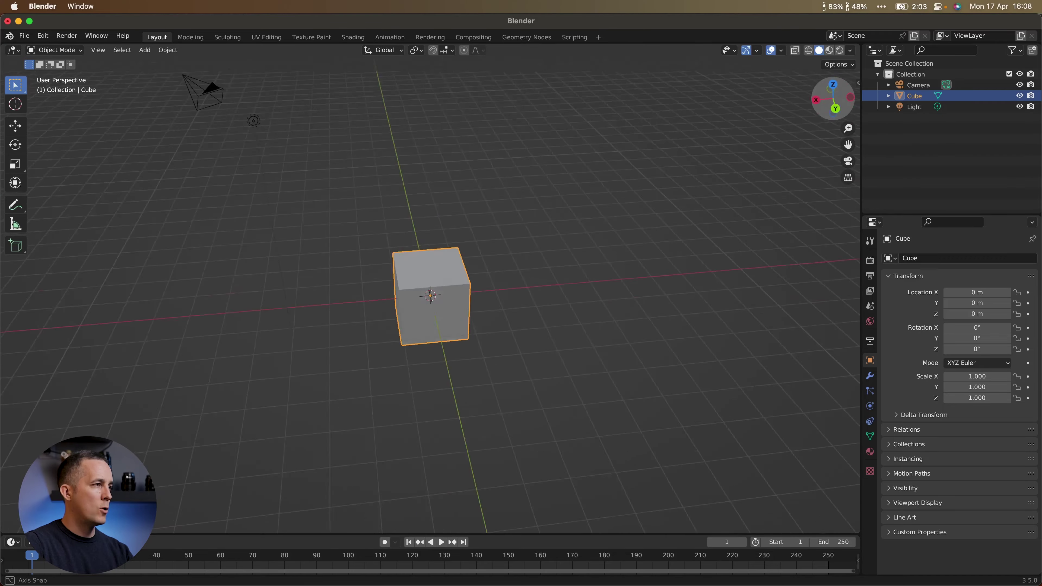
Orbit the viewport to see the cube closer and from a lower angle
drag(828, 117, 828, 117)
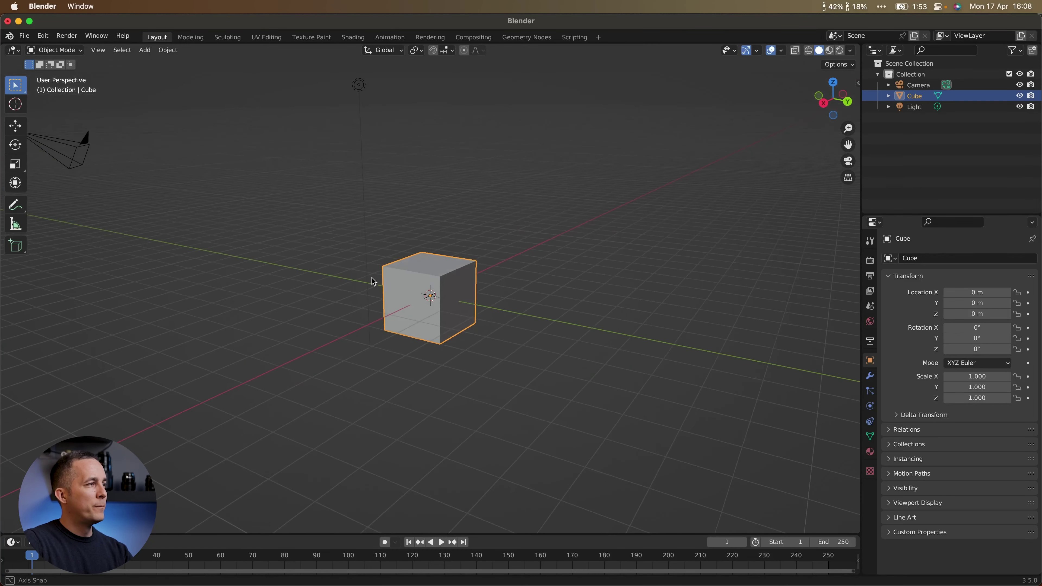
middle_drag(373, 282, 466, 223)
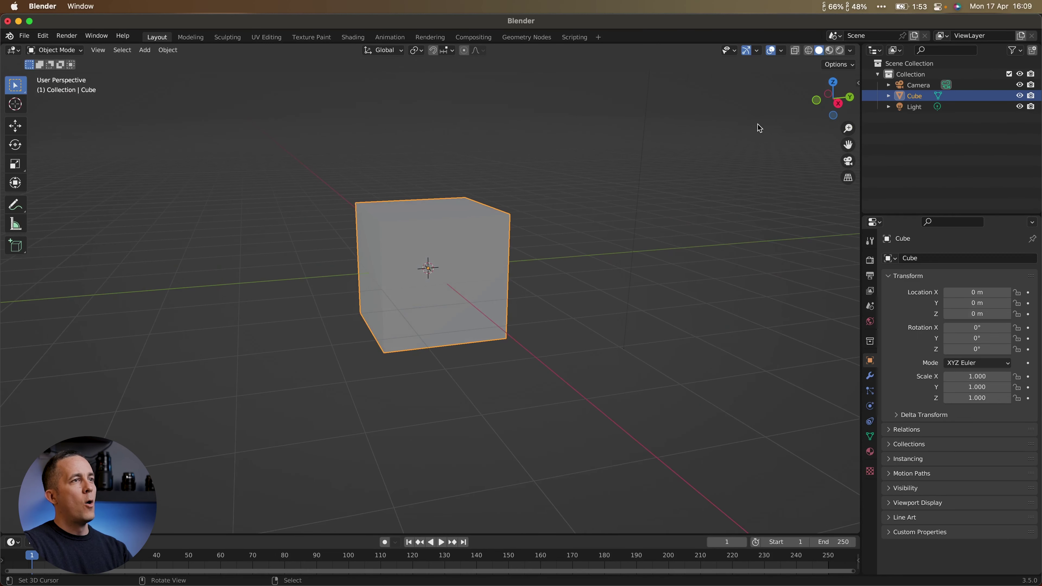
Zoom out and orbit until the camera and light appear around the cube
drag(848, 129, 859, 170)
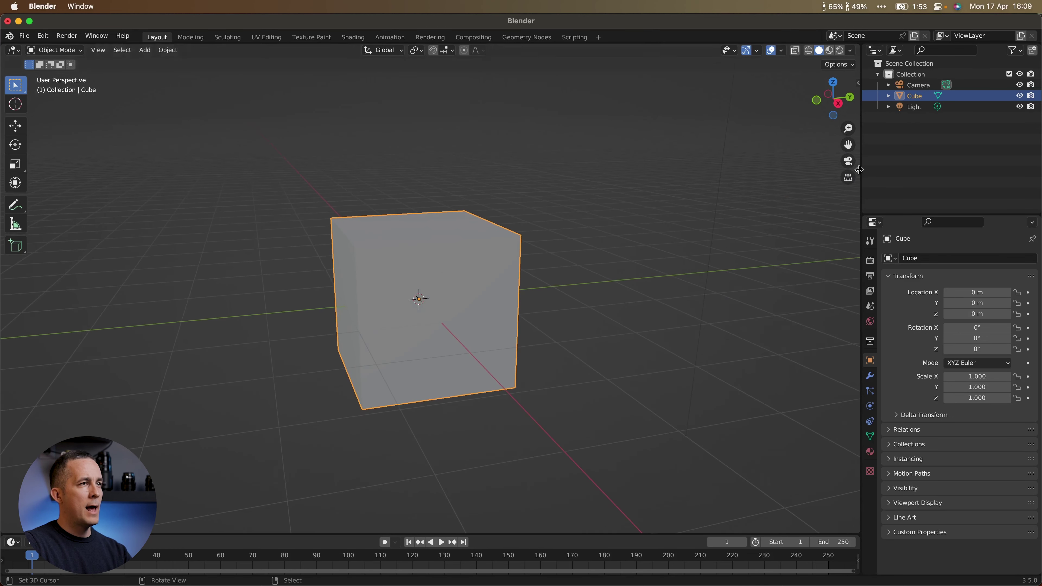
scroll(388, 207, down, 1)
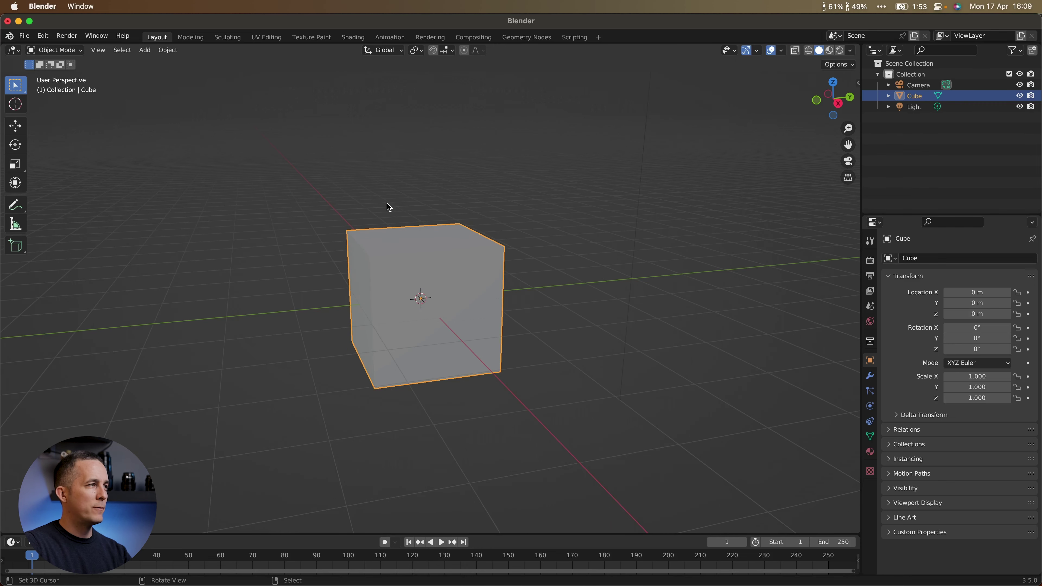
scroll(424, 210, down, 4)
middle_drag(428, 226, 394, 230)
middle_drag(234, 261, 424, 274)
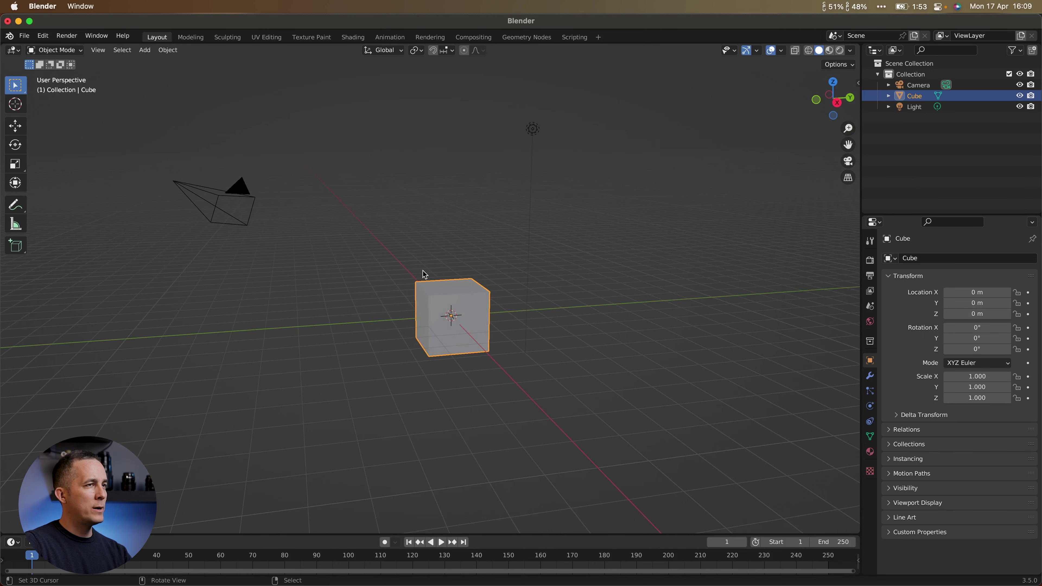
click(847, 162)
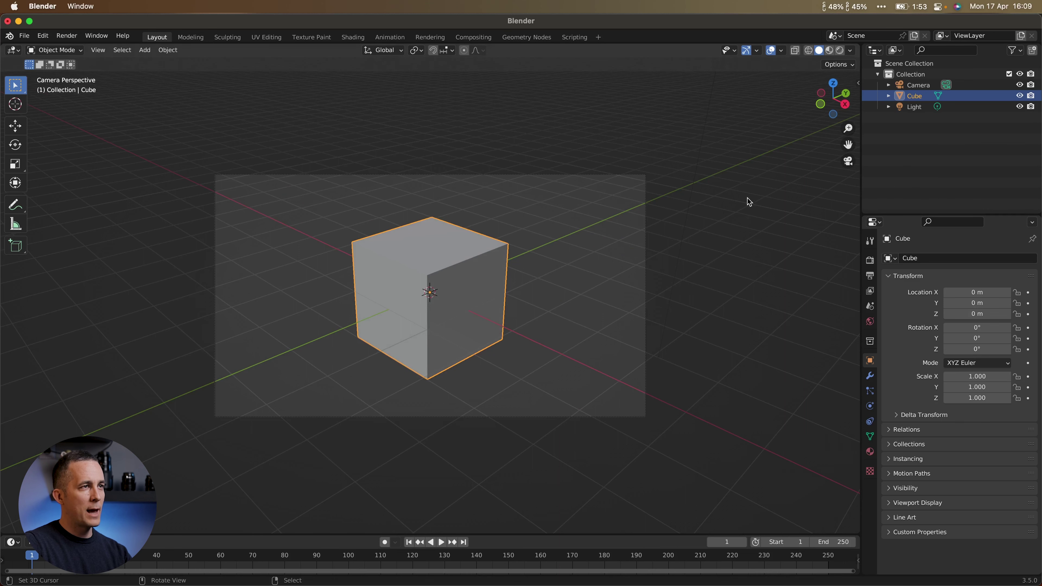
click(848, 161)
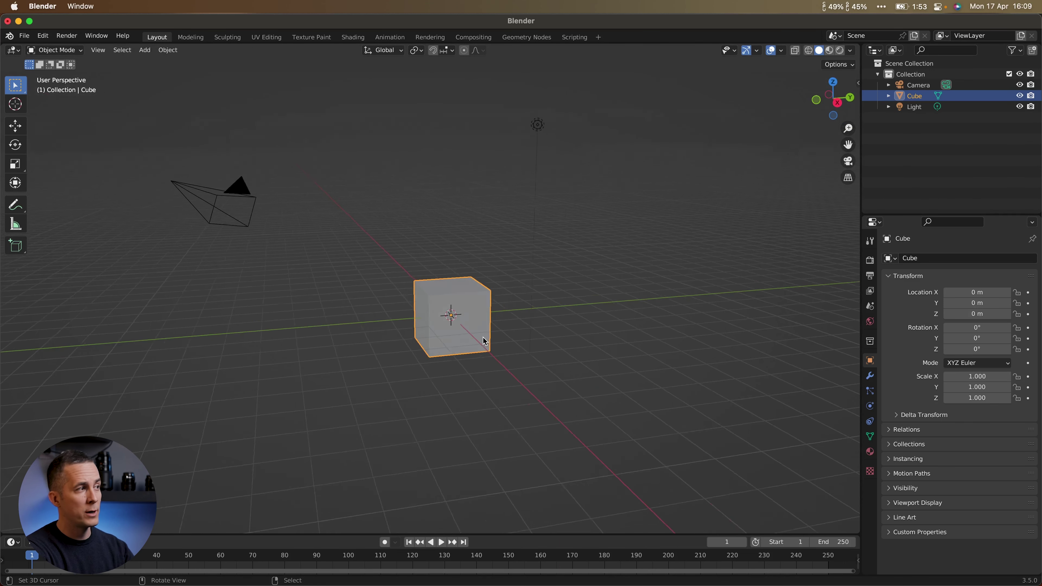
key(KP_0)
key(KP_0)
key(KP_0)
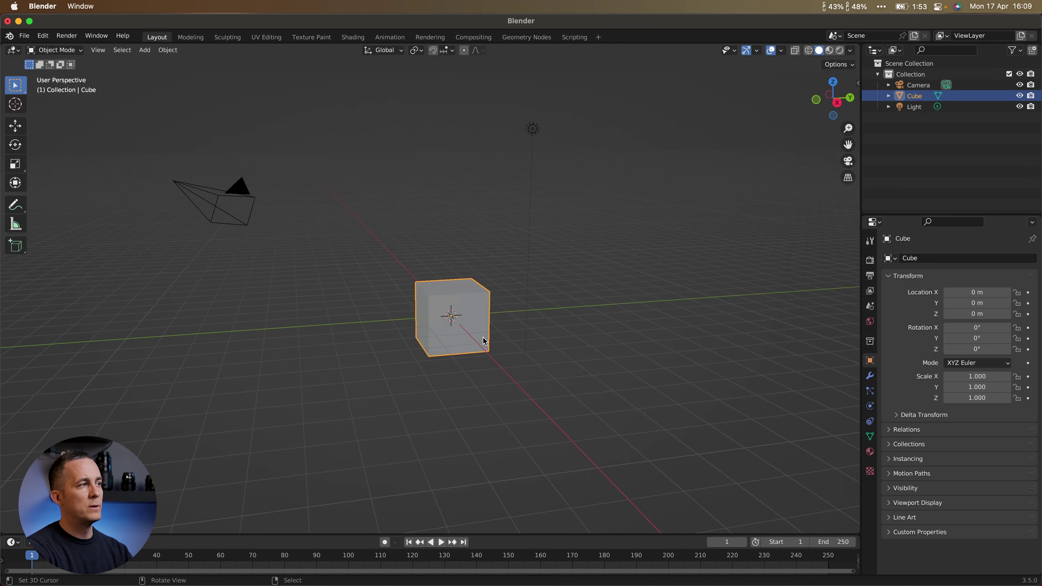
key(KP_0)
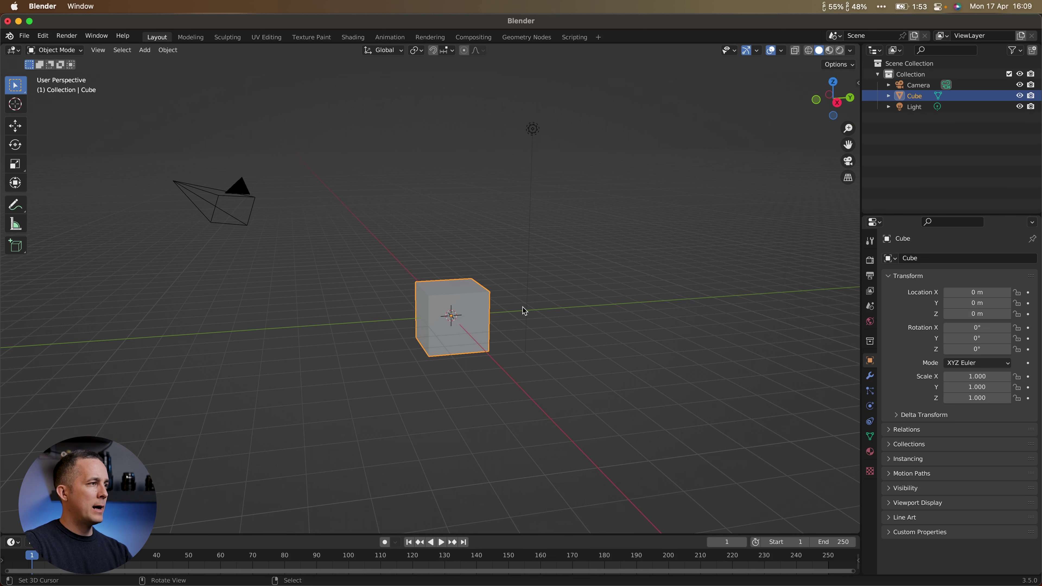
click(818, 103)
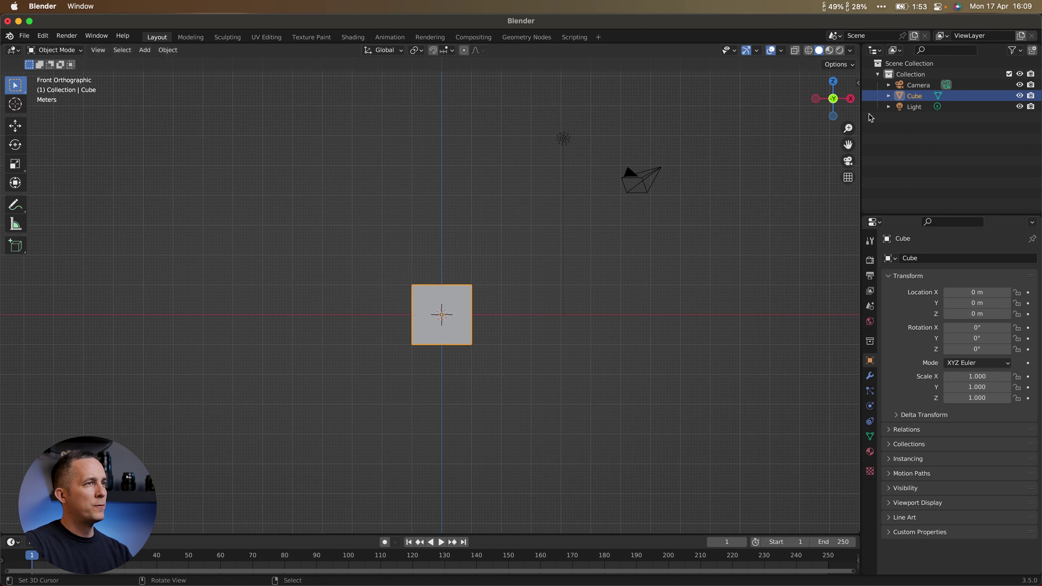
click(833, 83)
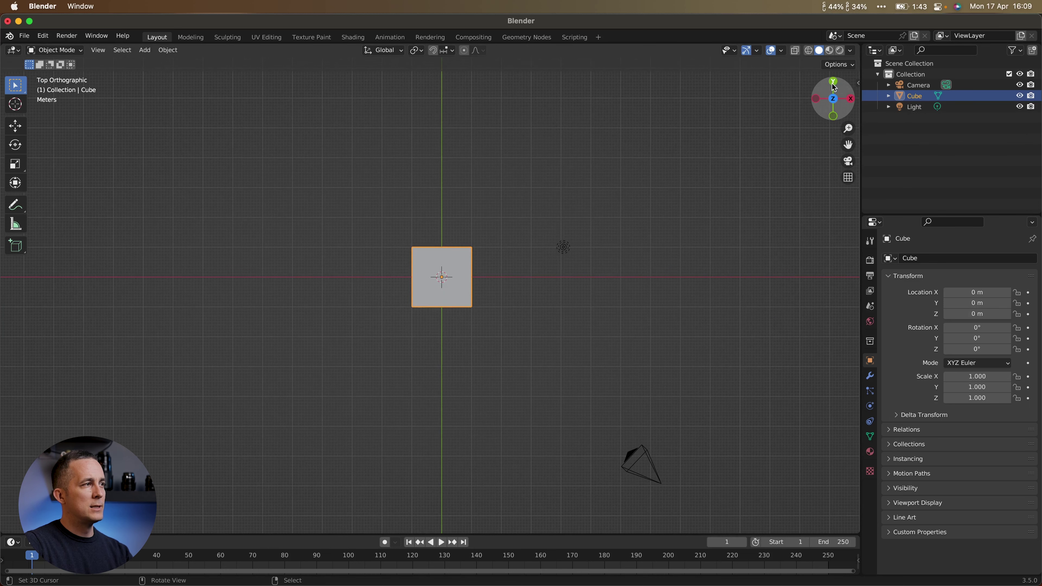
click(852, 100)
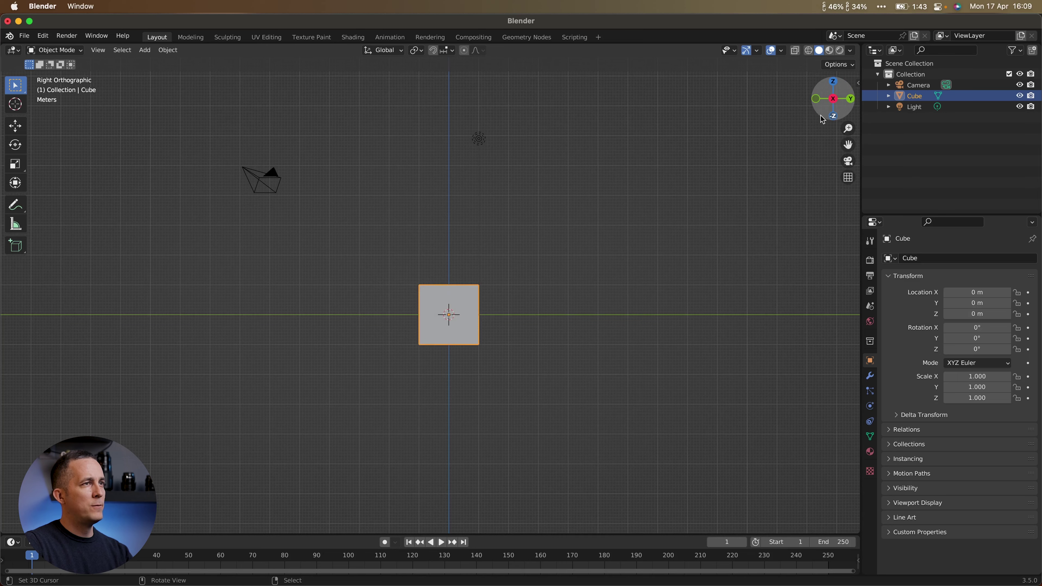
click(833, 117)
middle_drag(509, 267, 492, 391)
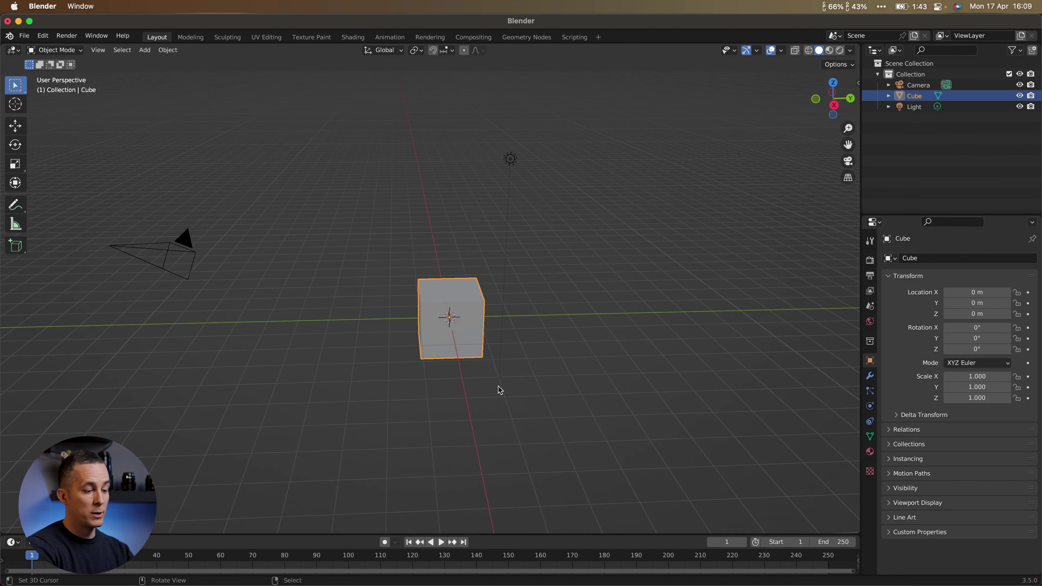
key(KP_1)
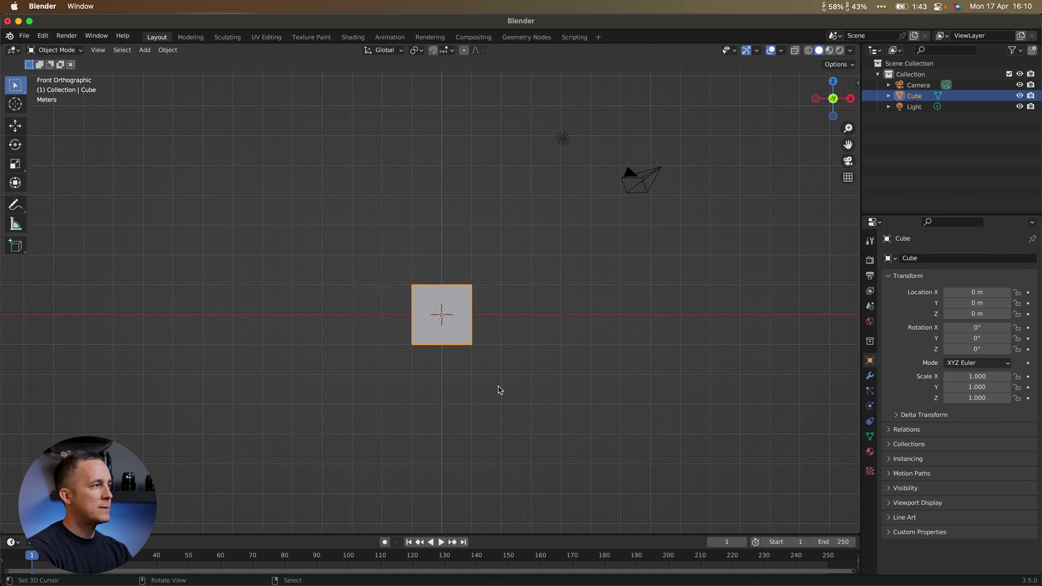
key(KP_3)
key(KP_7)
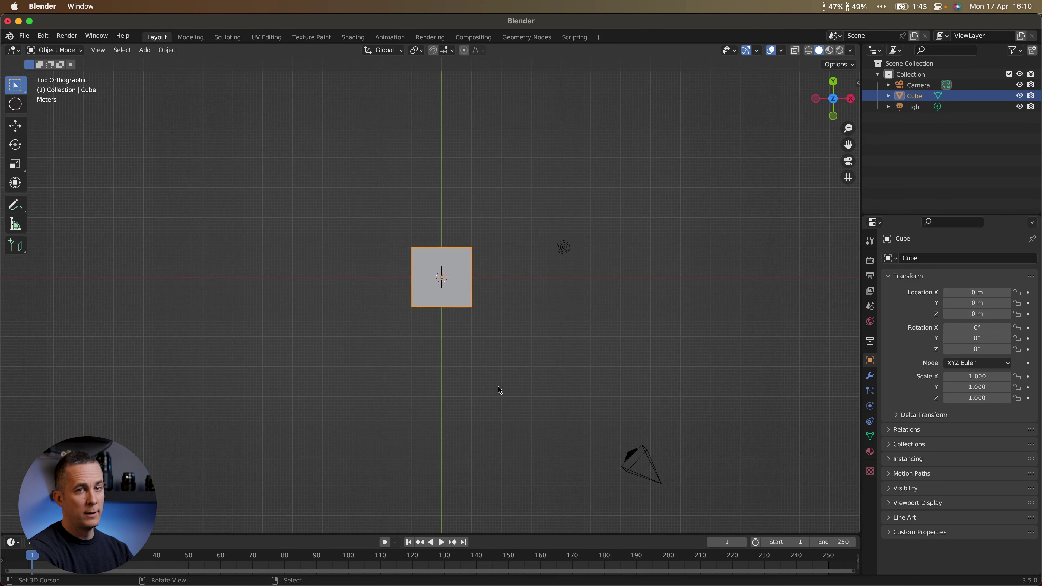
key(ctrl+KP_1)
key(ctrl+KP_3)
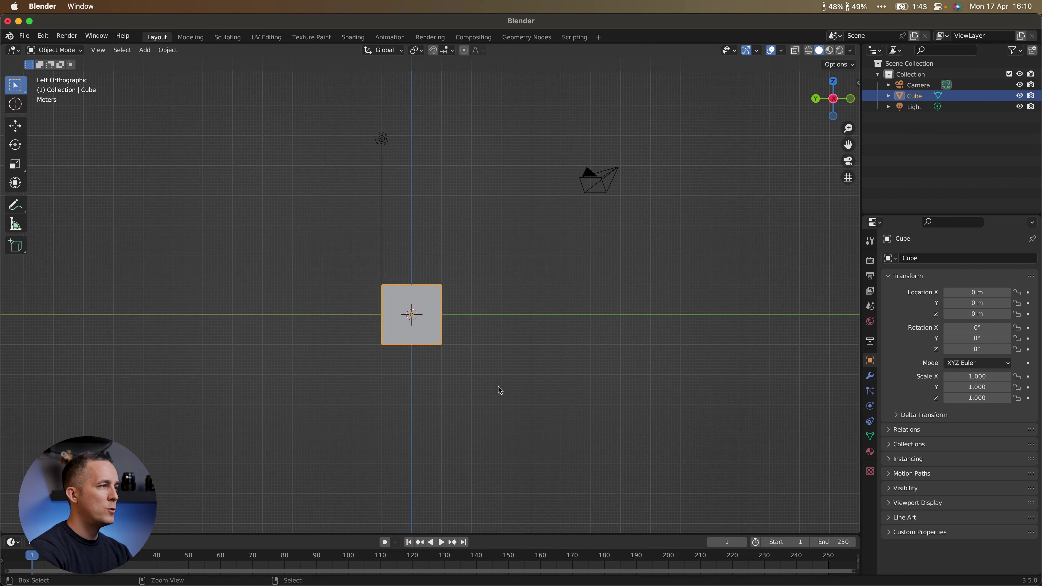
key(ctrl+KP_7)
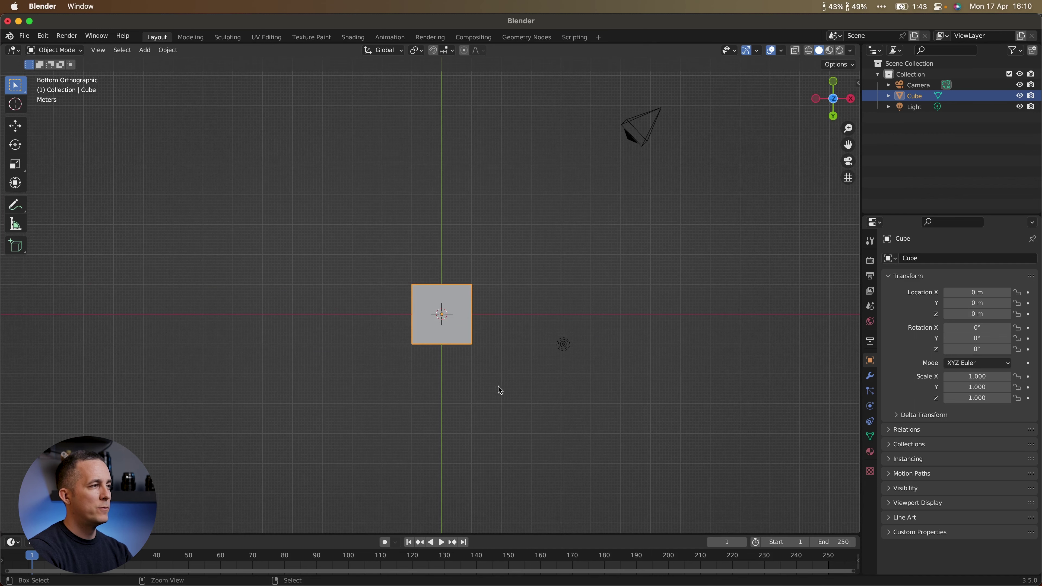
key(KP_0)
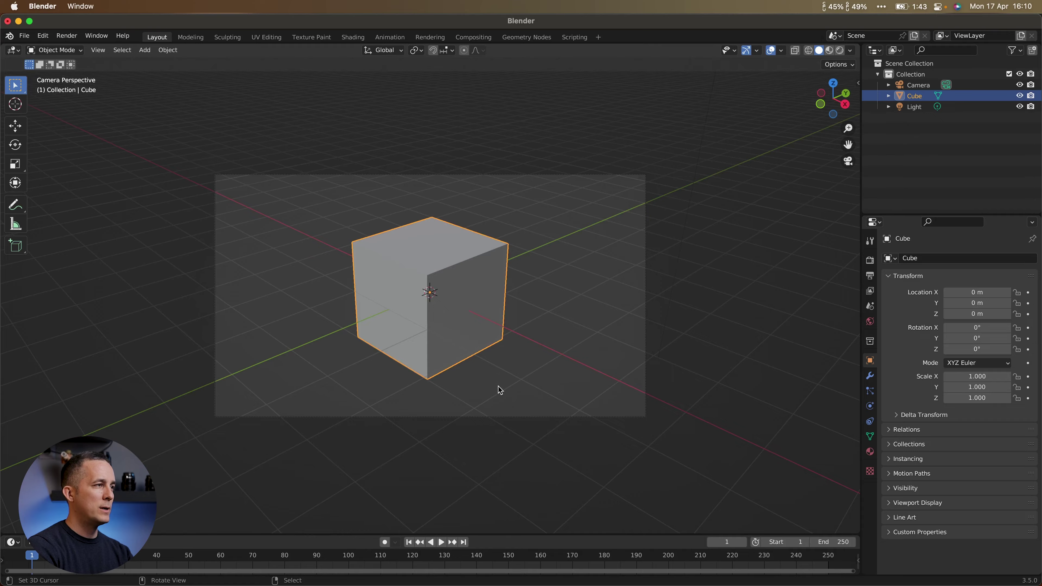
key(ctrl+KP_7)
middle_drag(487, 278, 466, 322)
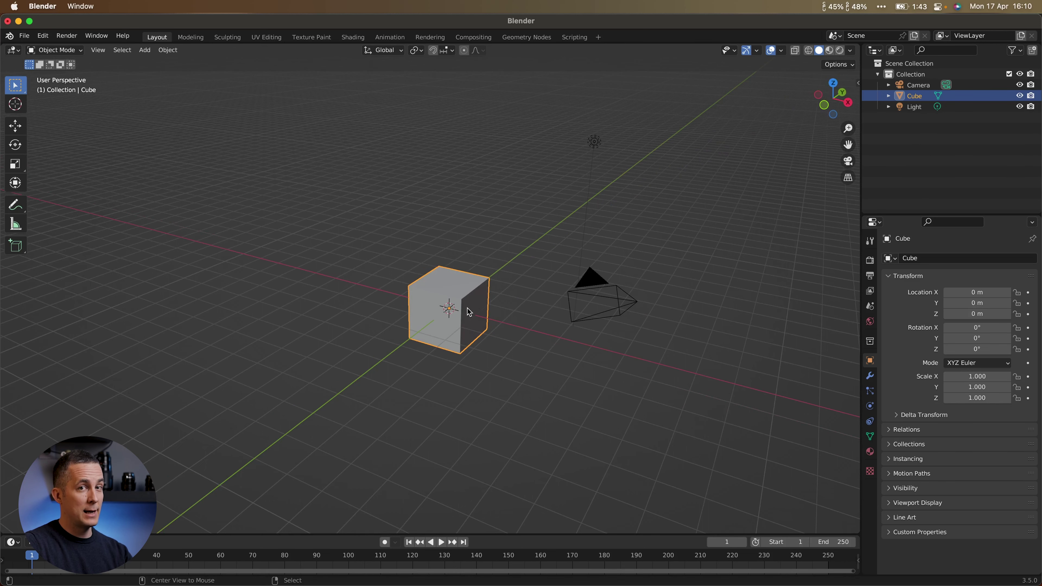
middle_drag(470, 315, 425, 445)
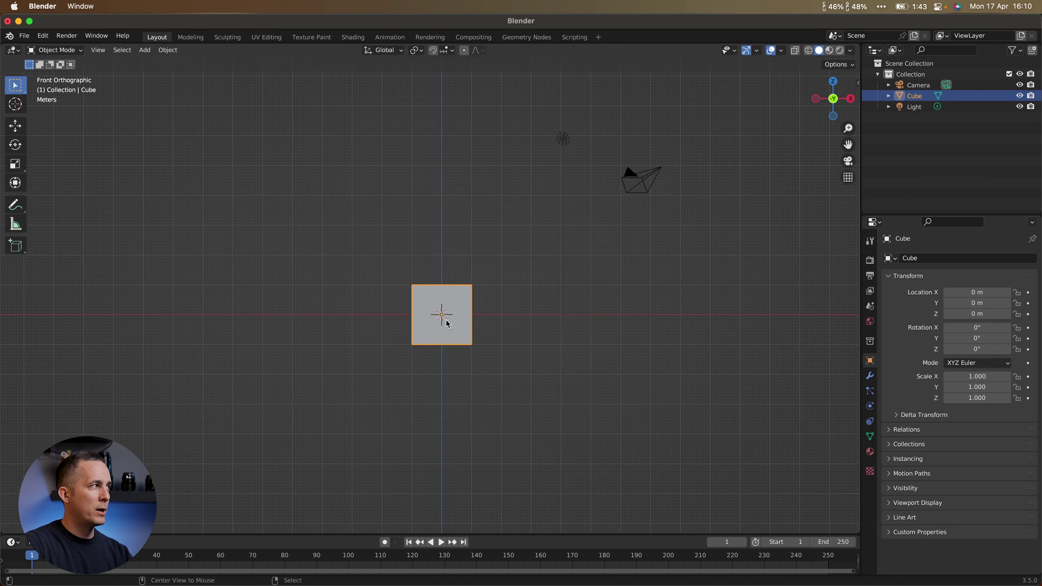
alt+middle_drag(446, 320, 438, 406)
alt+middle_drag(450, 344, 299, 310)
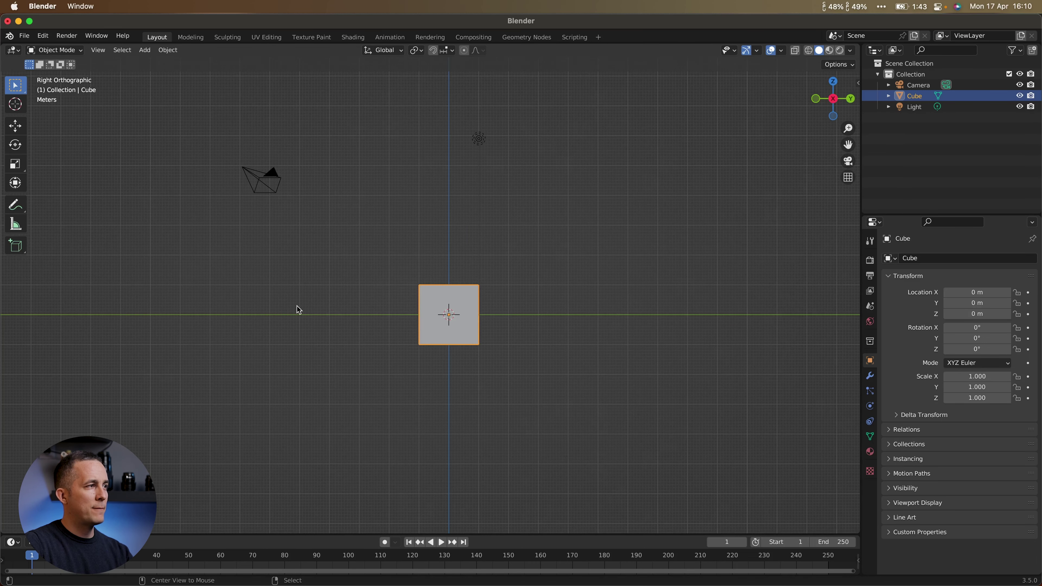
alt+middle_drag(564, 330, 421, 304)
alt+middle_drag(458, 265, 458, 218)
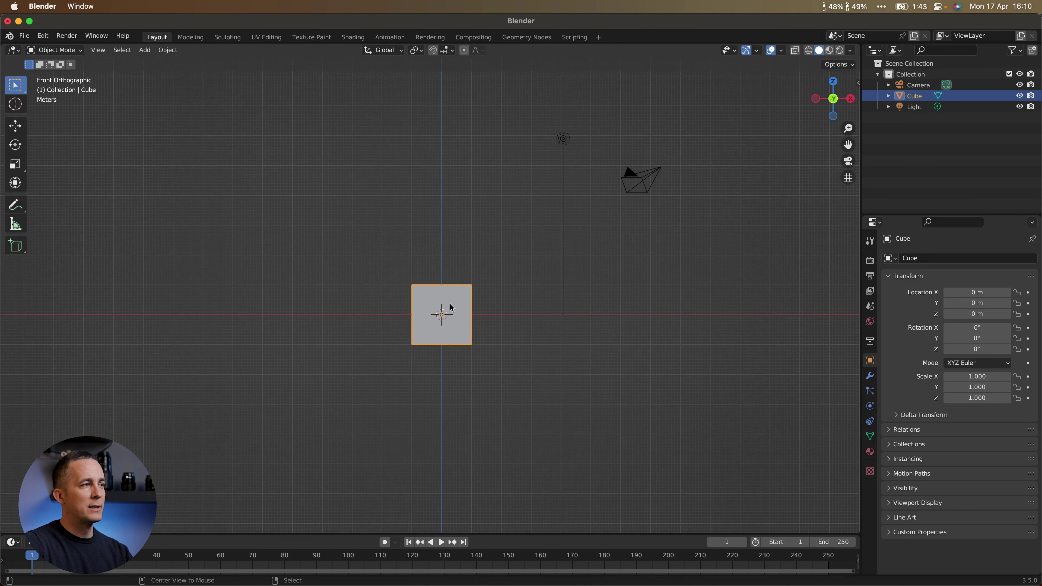
middle_drag(458, 303, 392, 316)
key(KP_7)
key(KP_3)
key(KP_1)
middle_drag(323, 301, 412, 344)
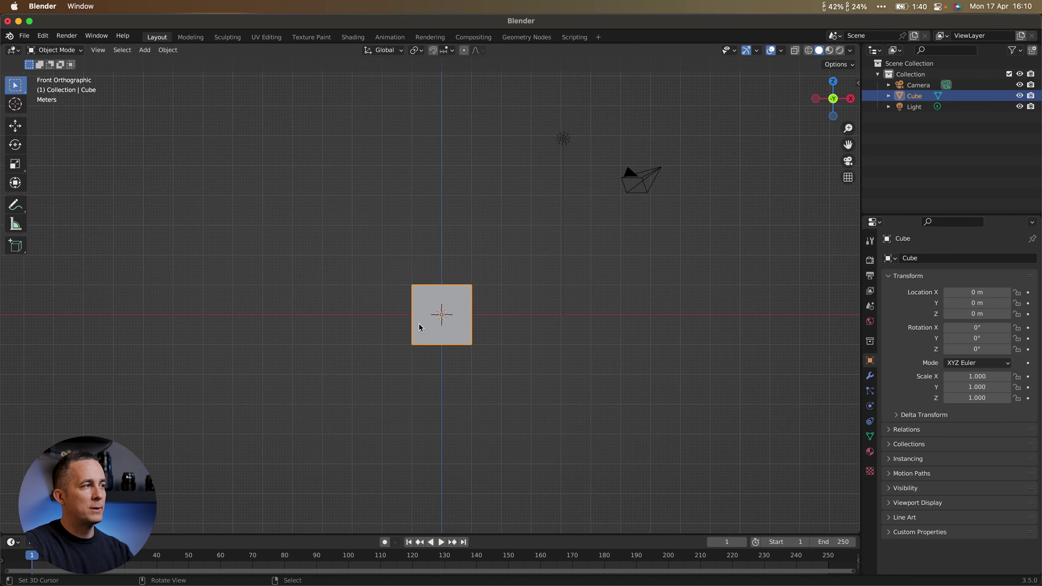
middle_drag(446, 308, 364, 328)
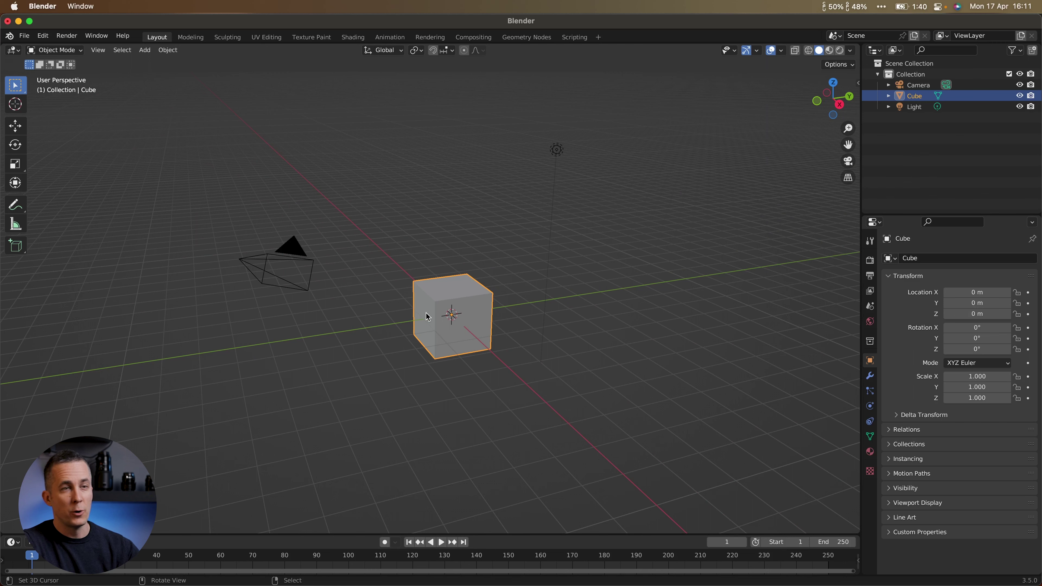
key(KP_5)
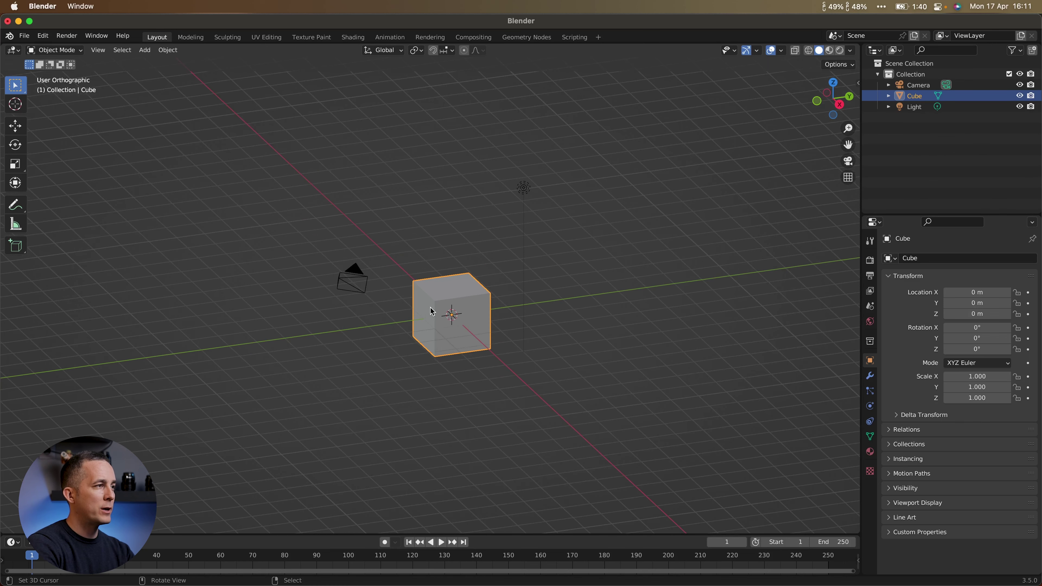
key(KP_5)
key(KP_5)
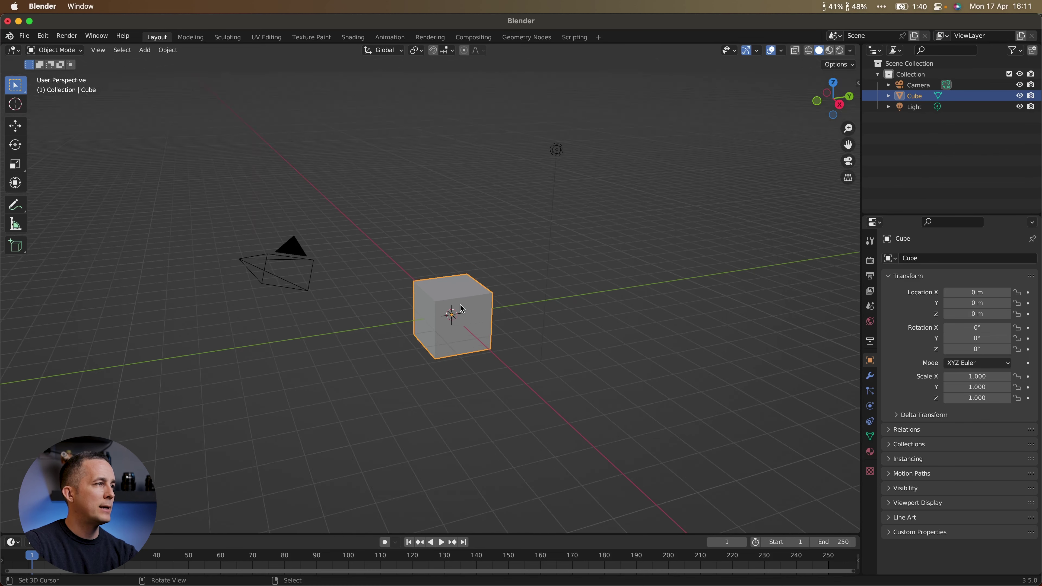
key(KP_5)
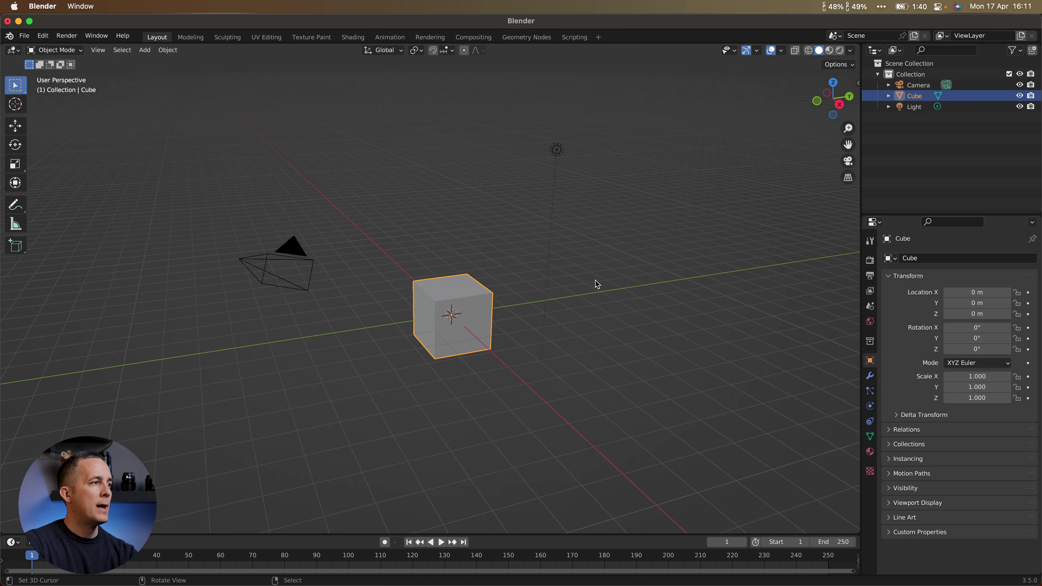
click(848, 179)
click(848, 179)
click(848, 179)
click(848, 178)
middle_drag(397, 268, 446, 256)
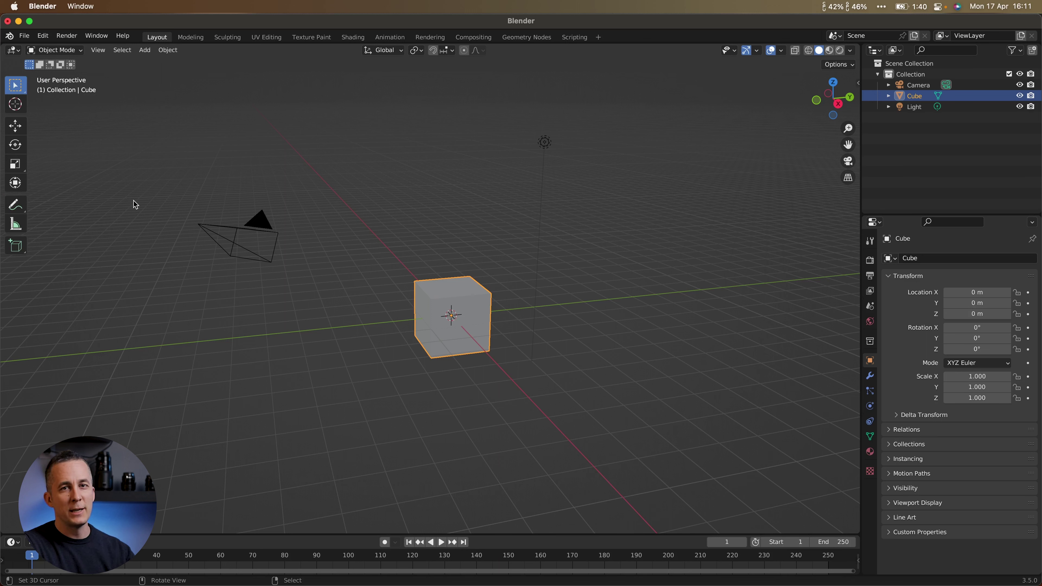
Switch the Select tool to Select Box and box-select the cube
click(17, 87)
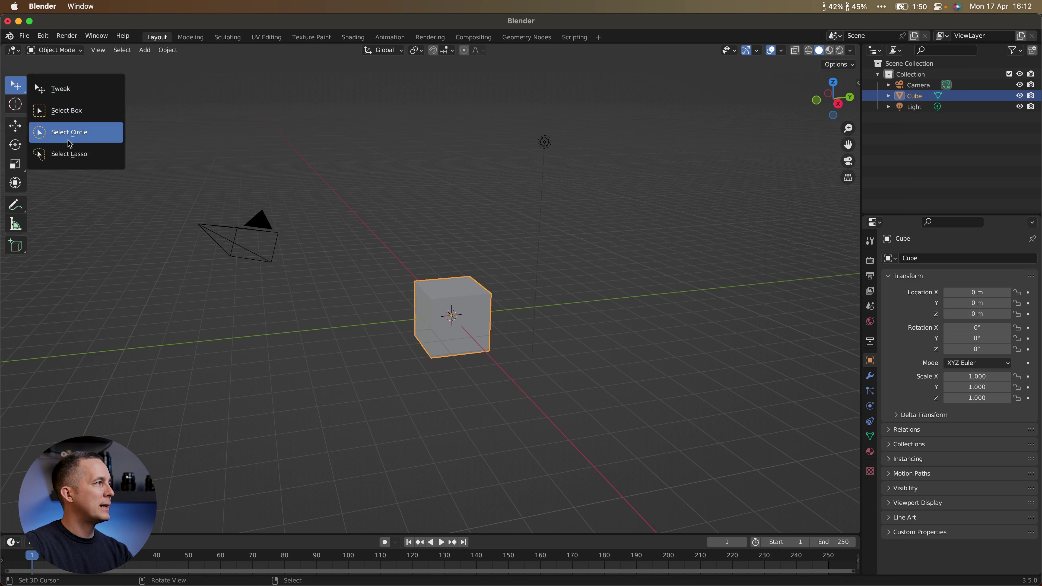
click(68, 109)
drag(378, 240, 507, 374)
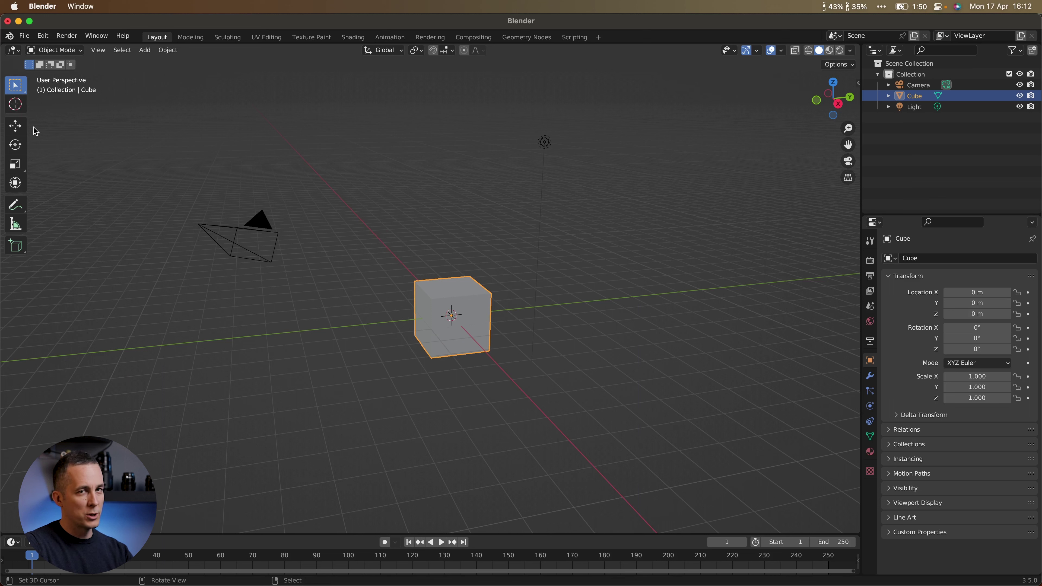
Slide the cube along X with the Move gizmo to -1.4788 m
click(16, 129)
drag(464, 338, 449, 327)
middle_drag(449, 327, 459, 340)
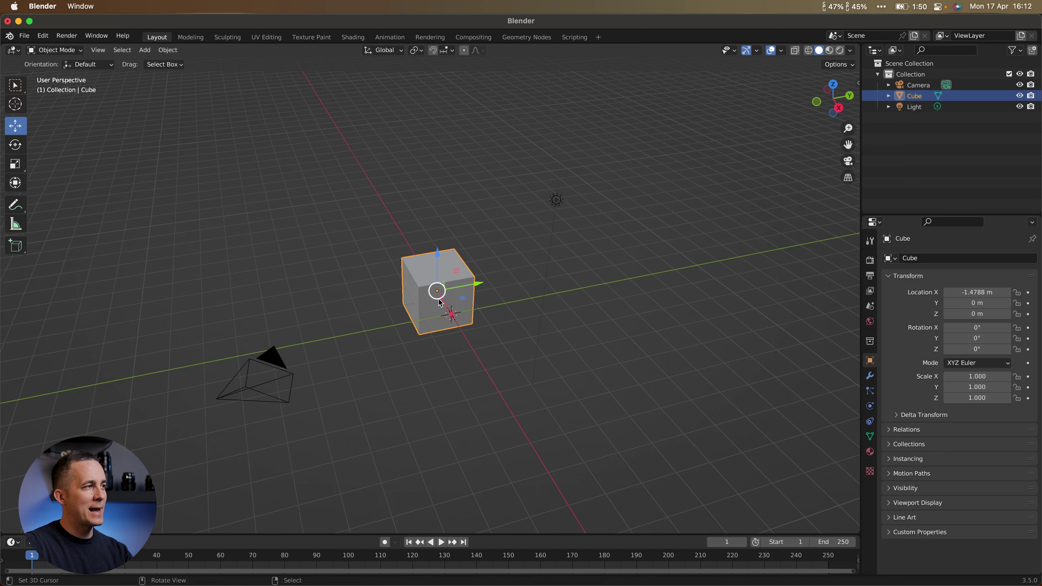
Move the cube toward the origin along X and Y, then raise it to Z 0.36987 m
drag(452, 316, 473, 330)
key(g)
key(y)
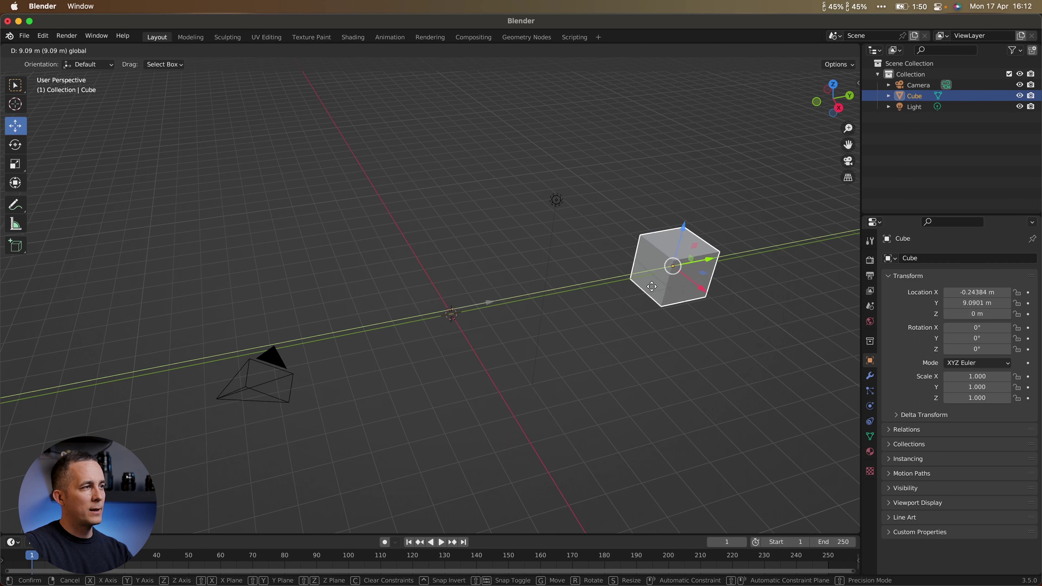
click(494, 307)
drag(451, 271, 452, 238)
middle_drag(451, 238, 450, 289)
Rotate the cube with the Rotate gizmo rings to X -114°, Y 160°, Z -8.43°
click(14, 147)
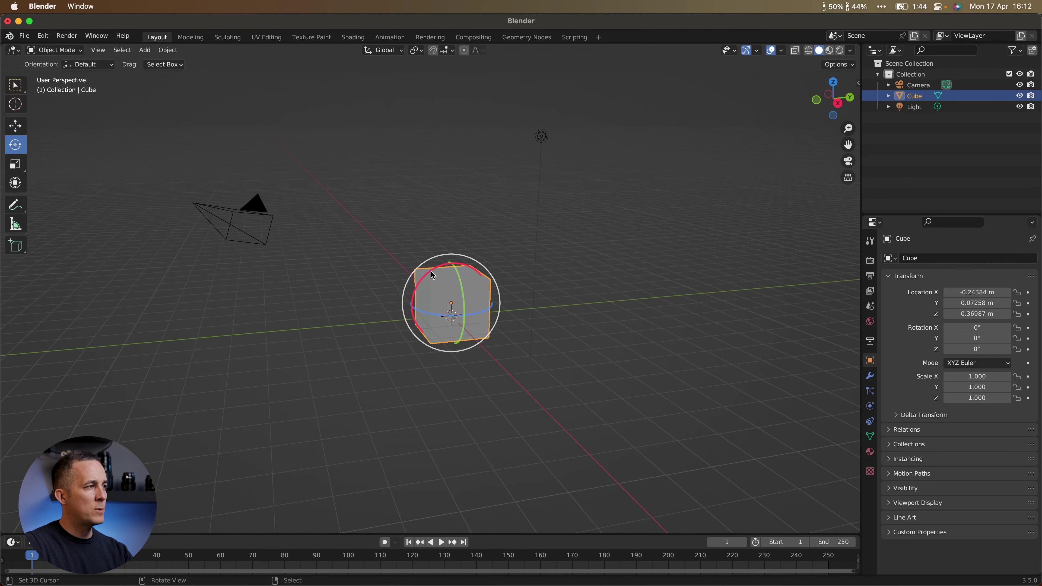
drag(433, 275, 411, 322)
drag(523, 248, 463, 283)
drag(474, 319, 462, 274)
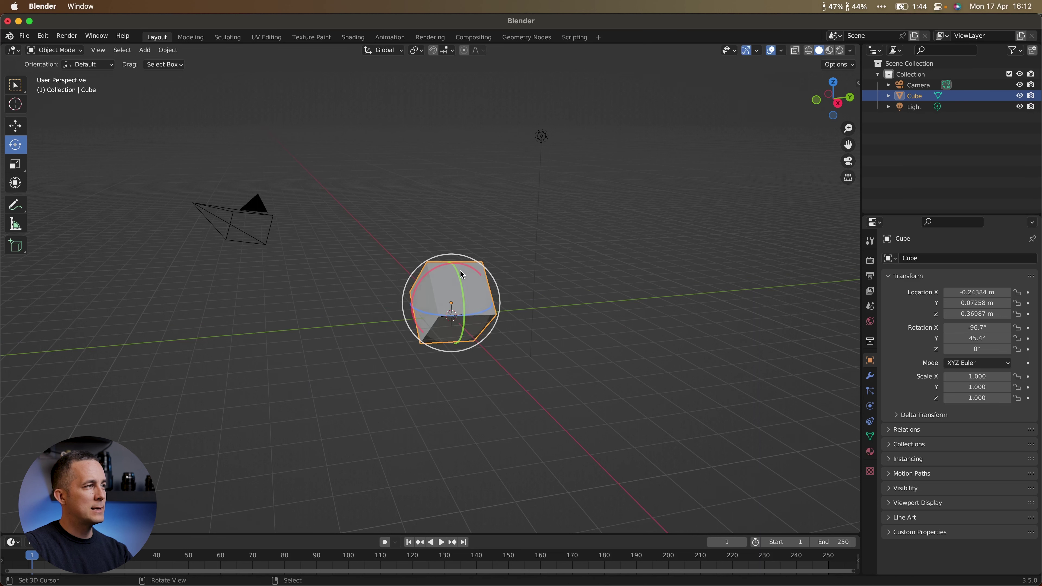
drag(424, 314, 456, 334)
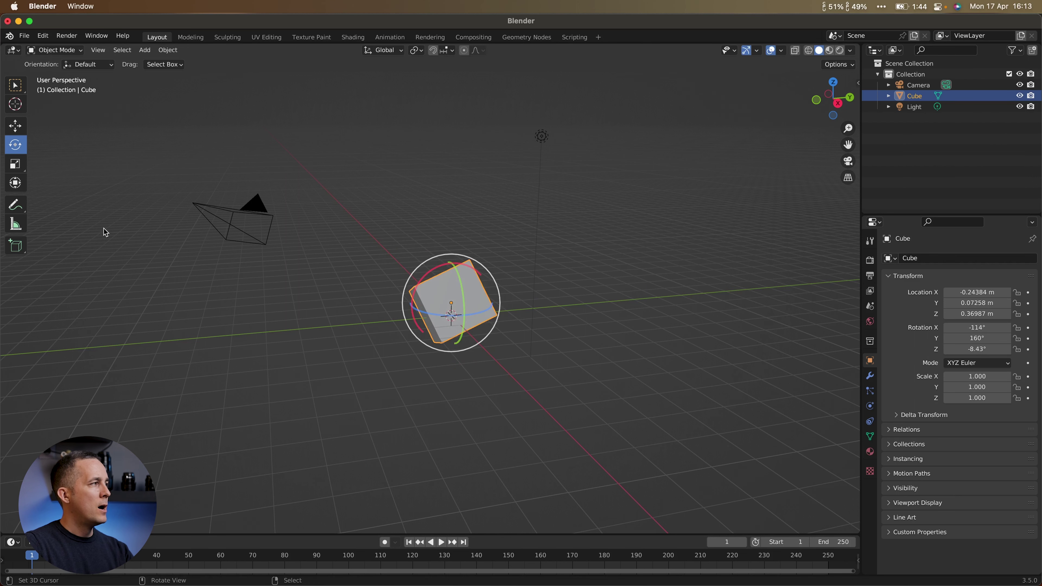
Scale the cube along Z and X, then uniformly, with the Scale tool handles
click(19, 166)
middle_drag(369, 288, 430, 279)
drag(452, 263, 477, 329)
mouse_move(477, 330)
middle_down()
mouse_move(505, 318)
mouse_move(488, 316)
middle_up()
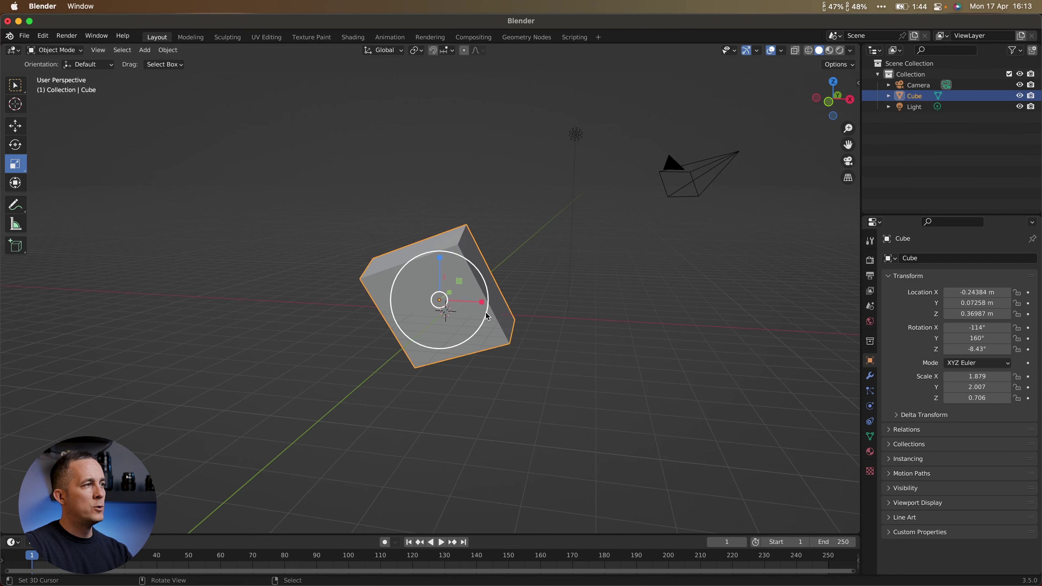
mouse_move(485, 306)
mouse_down()
mouse_move(516, 304)
mouse_move(455, 303)
mouse_move(467, 301)
mouse_up()
middle_drag(466, 300, 471, 295)
mouse_move(484, 287)
mouse_down()
mouse_move(549, 263)
mouse_move(472, 291)
mouse_move(538, 292)
mouse_move(478, 293)
mouse_up()
middle_drag(478, 292, 99, 167)
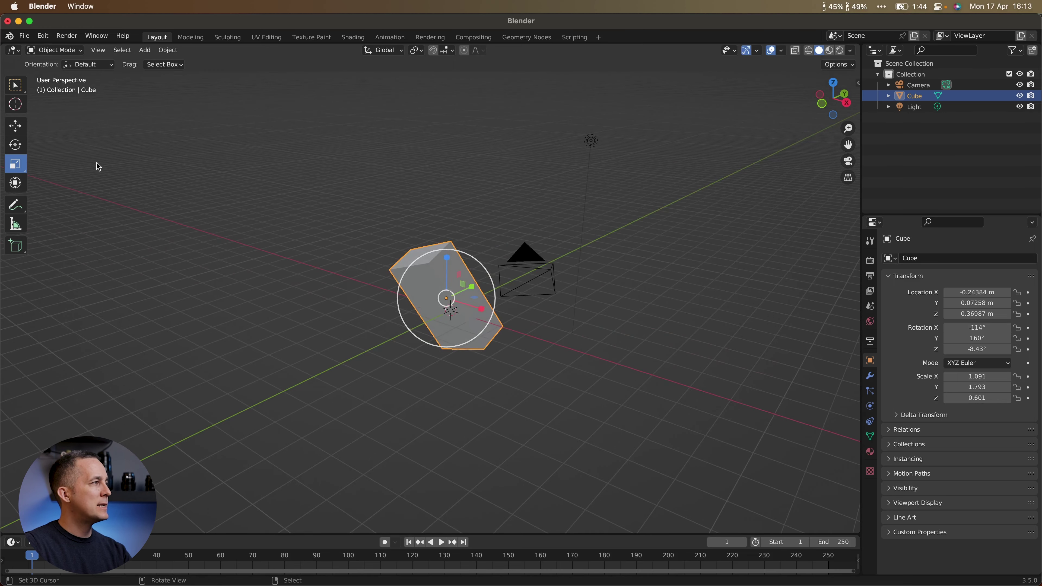
Stretch the cube along Y with the Transform tool, reaching scale 1.112, 2.004, 0.991
click(16, 183)
mouse_move(472, 295)
middle_down()
mouse_move(500, 314)
mouse_move(447, 288)
mouse_move(483, 307)
middle_up()
drag(484, 307, 594, 300)
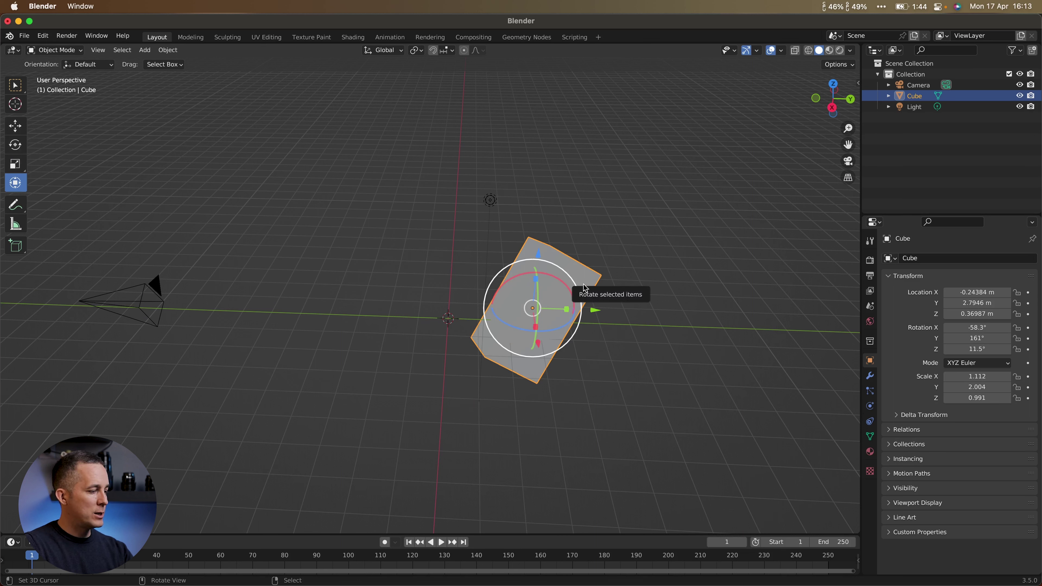
Clear the cube's location, rotation and scale with Alt+G, Alt+R and Alt+S
key(alt+g)
key(alt+r)
key(alt+s)
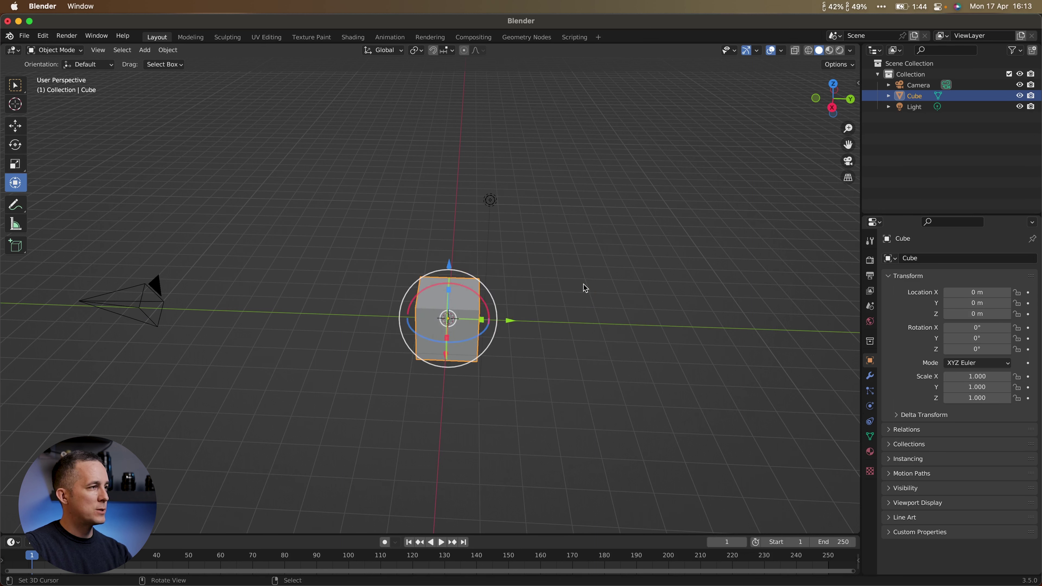
Reselect the cube with Select Box and try a G move locked to X, Y, Z, then cancel
drag(15, 85, 66, 117)
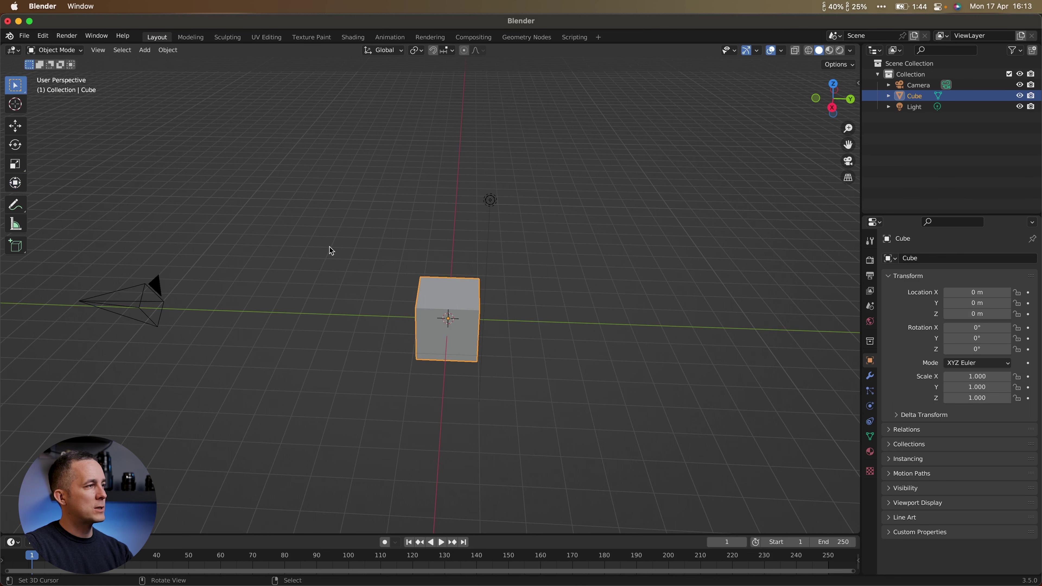
middle_drag(539, 344, 566, 298)
click(529, 320)
click(466, 297)
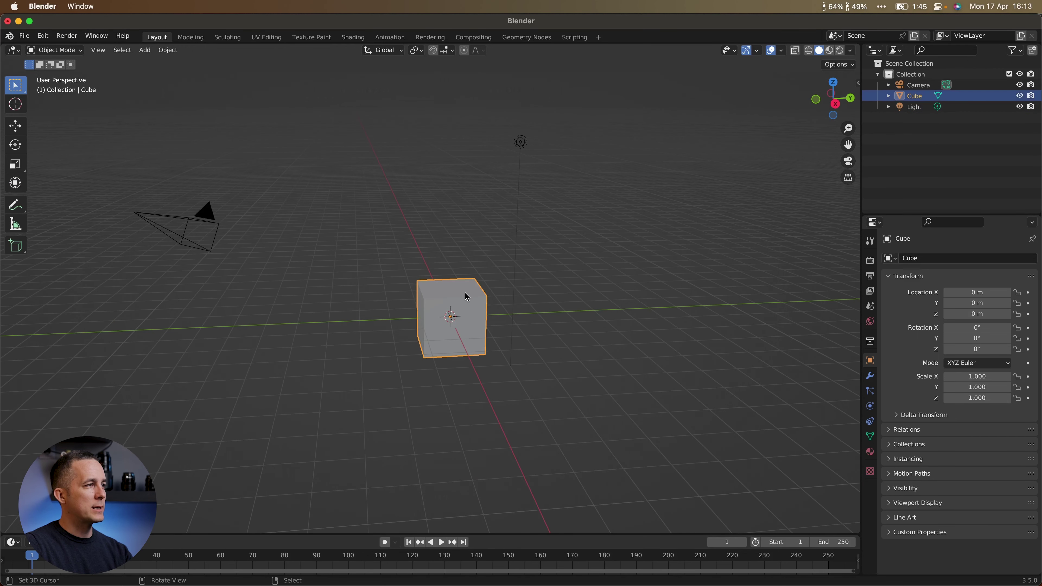
middle_drag(442, 307, 451, 304)
key(g)
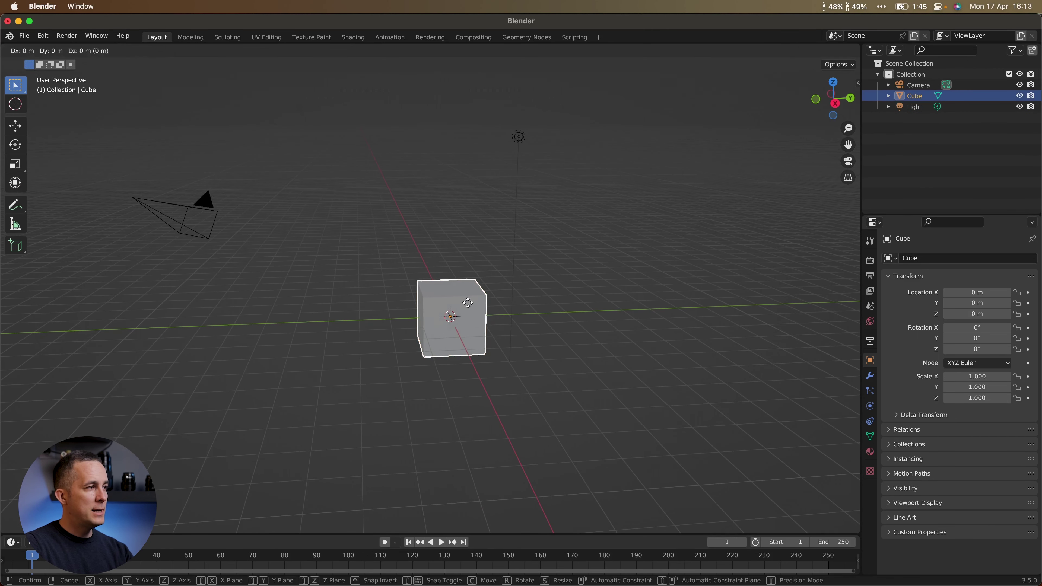
key(x)
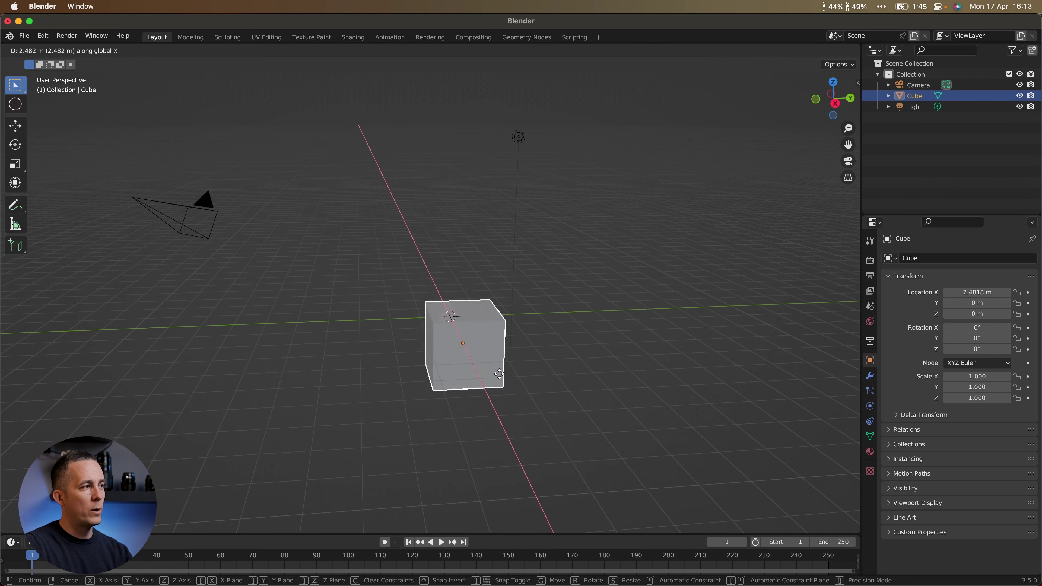
key(y)
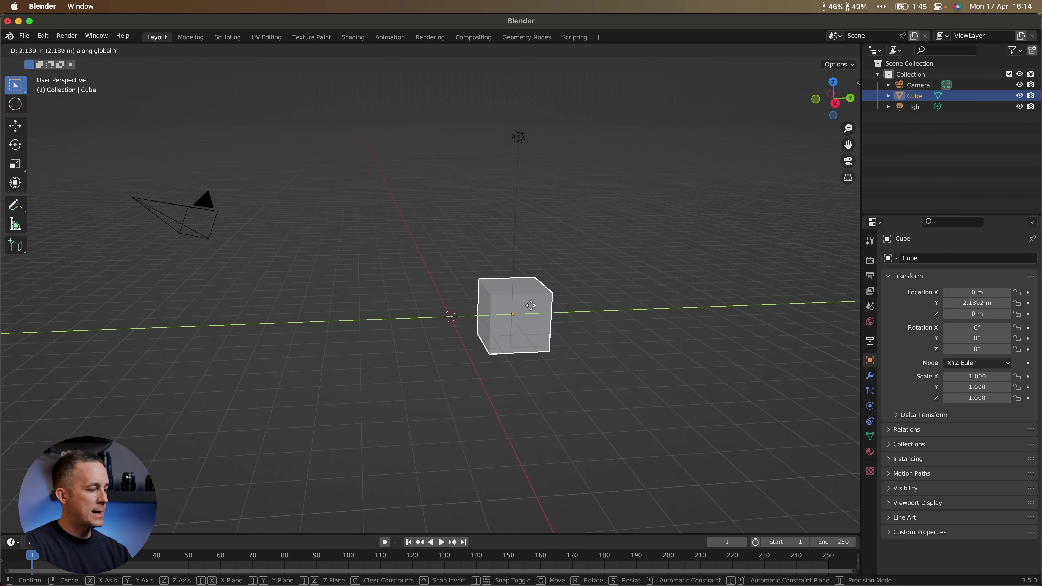
key(z)
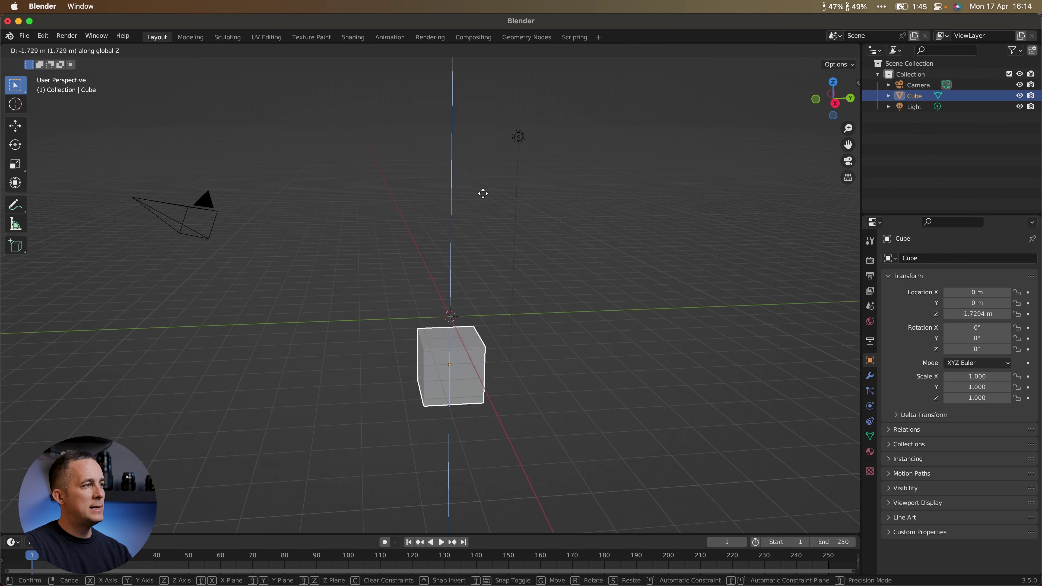
right_click(476, 276)
middle_drag(474, 321, 448, 324)
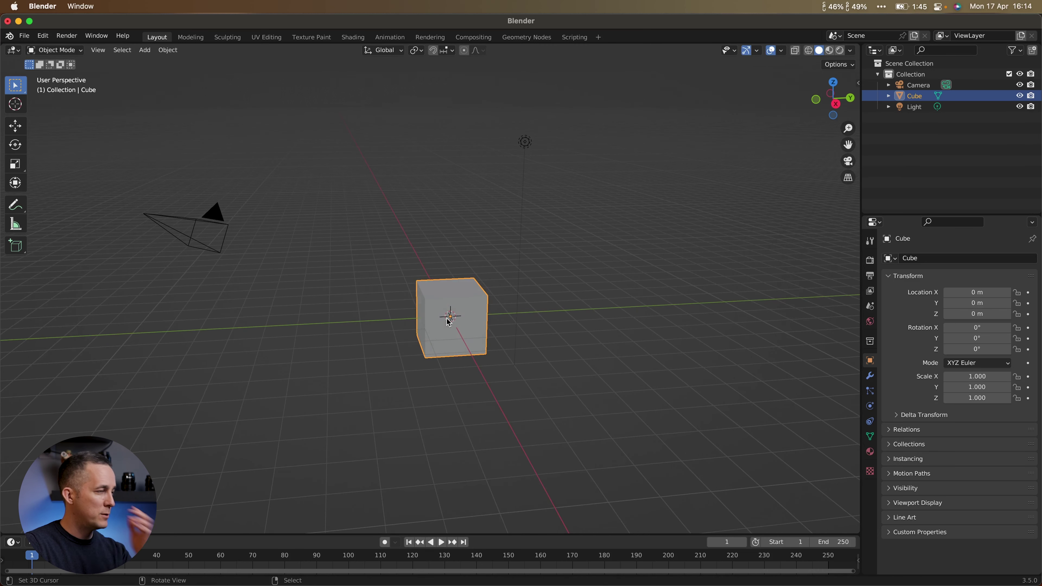
key(r)
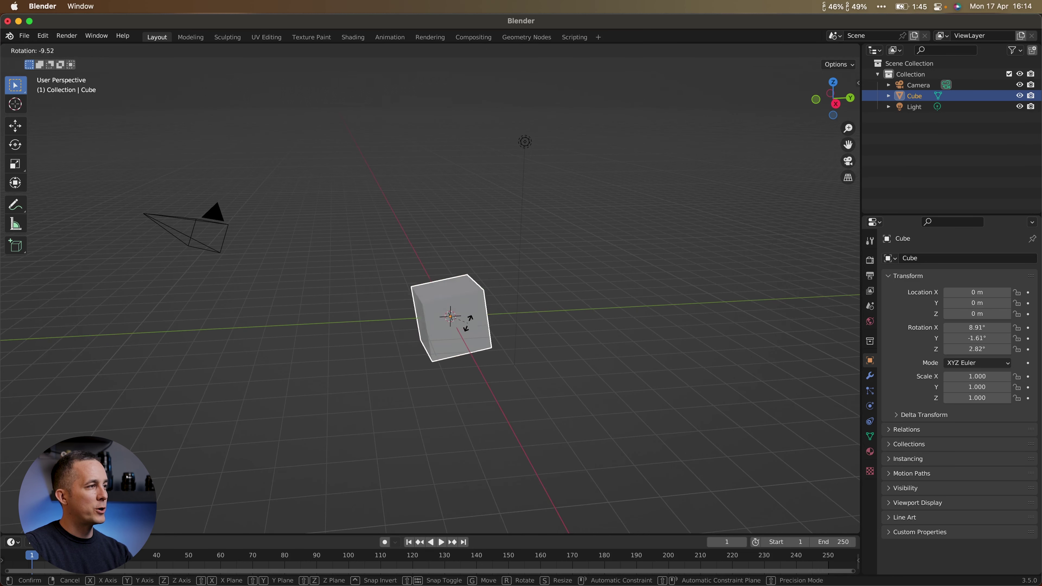
key(x)
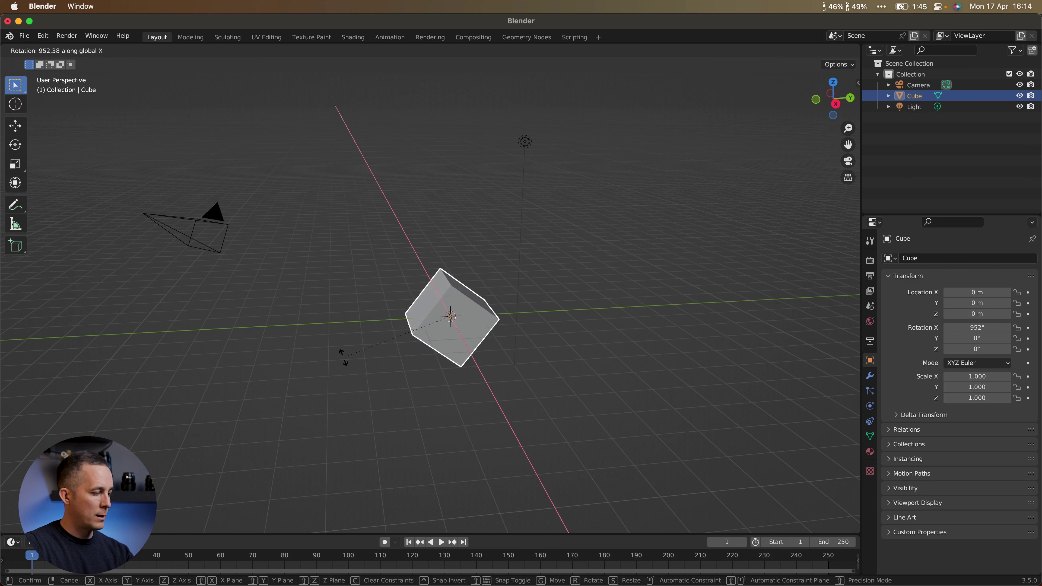
key(y)
key(z)
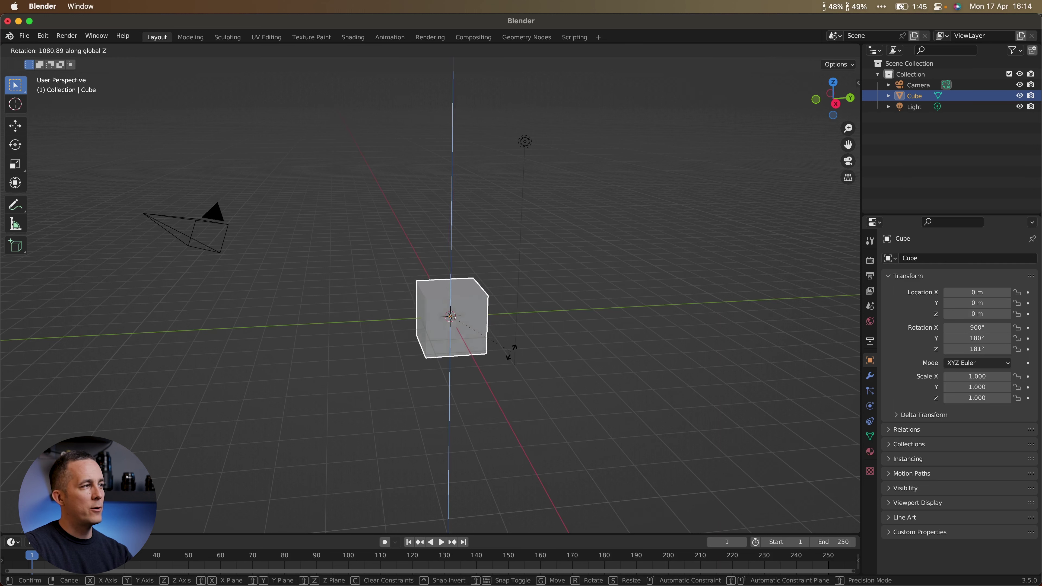
key(Escape)
key(s)
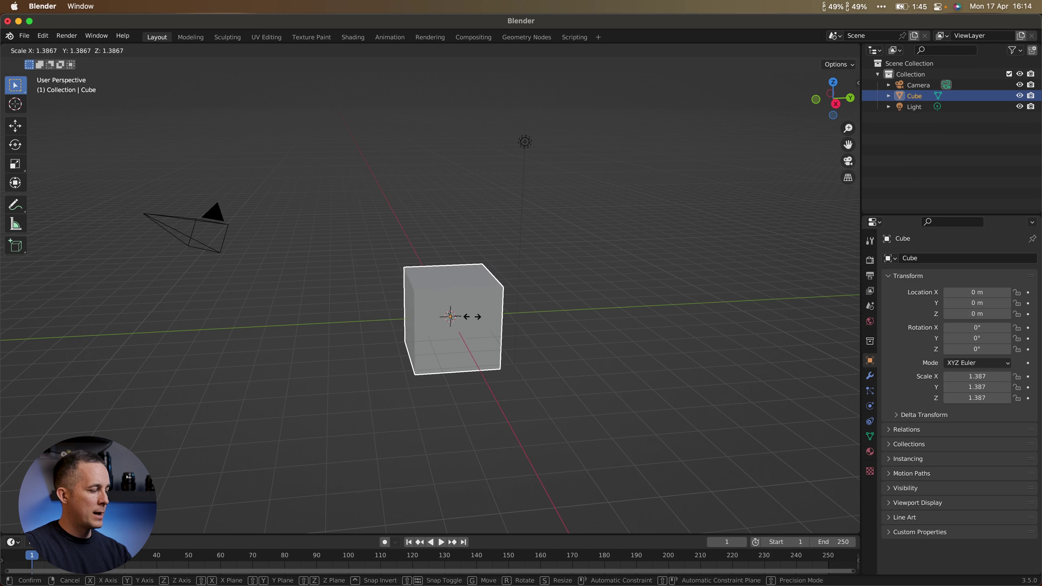
key(x)
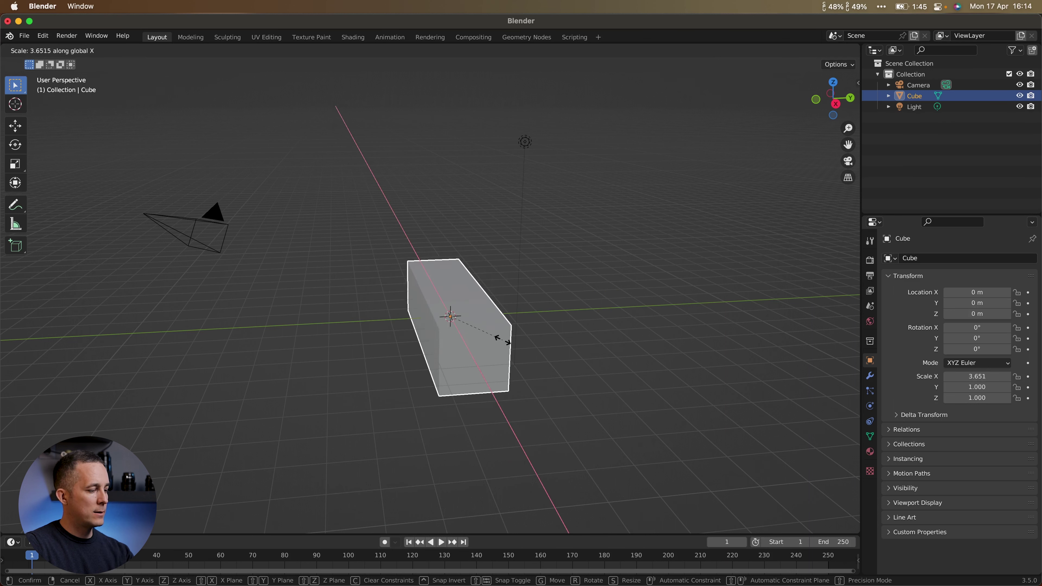
key(y)
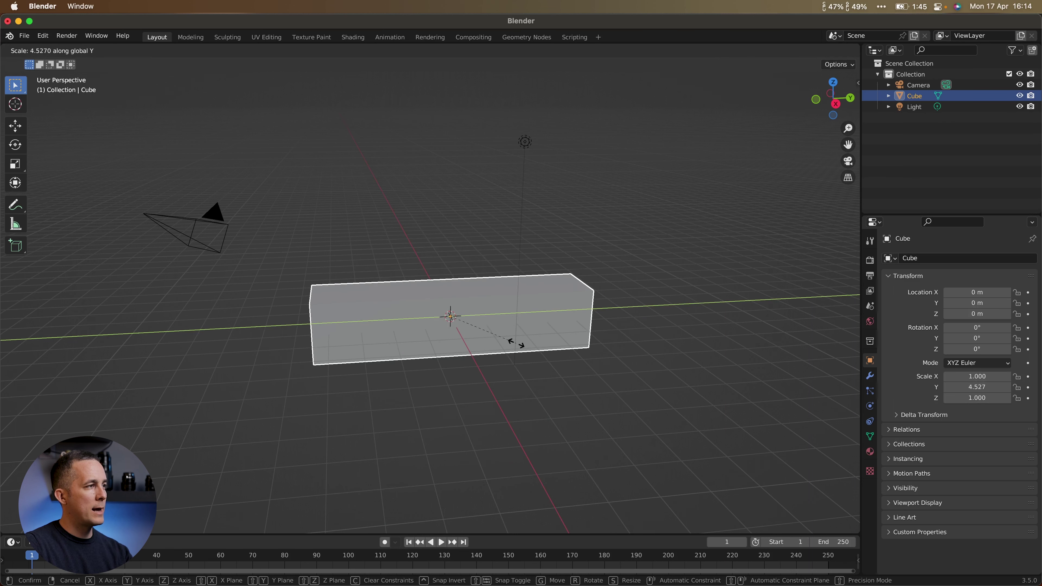
key(z)
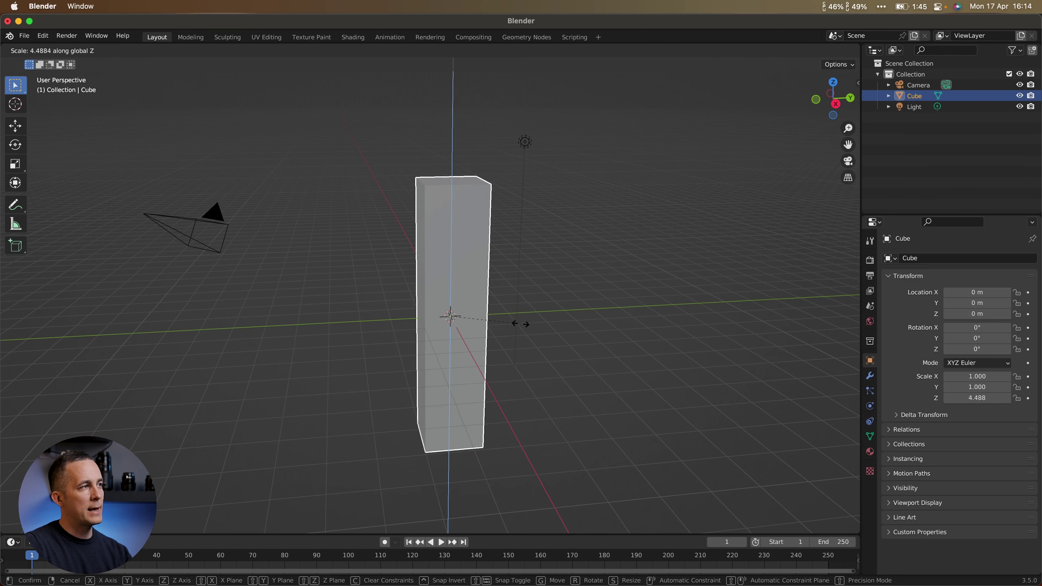
key(Escape)
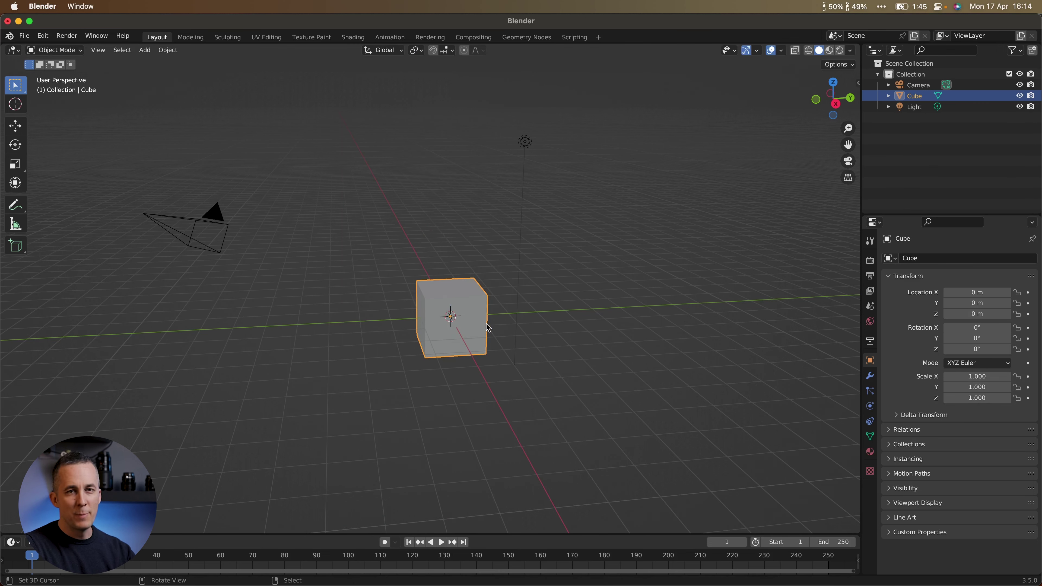
middle_drag(450, 289, 455, 299)
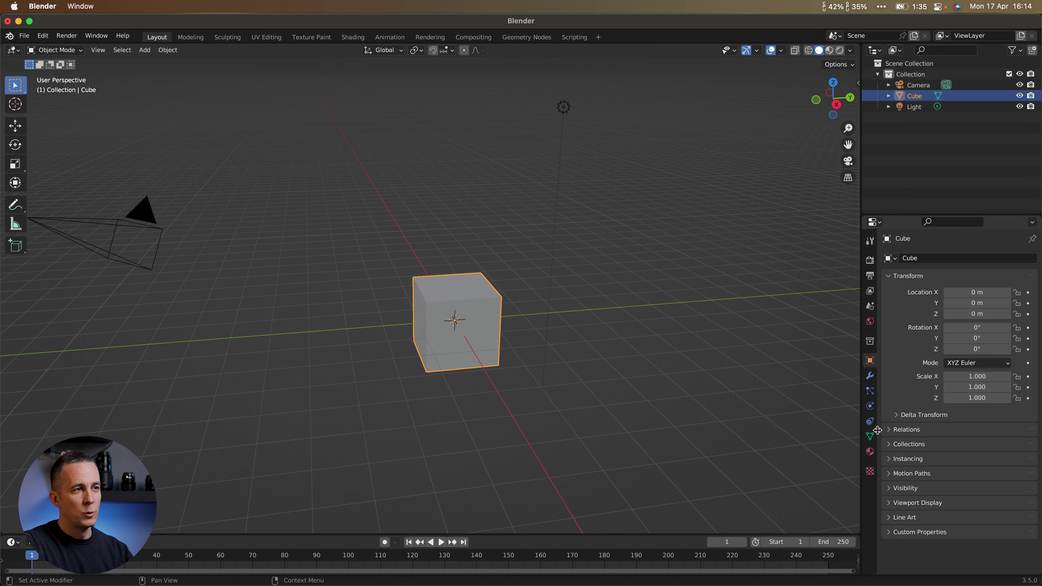
Show Render Properties with Eevee, 64 render and 16 viewport samples, and view the engine list
click(869, 261)
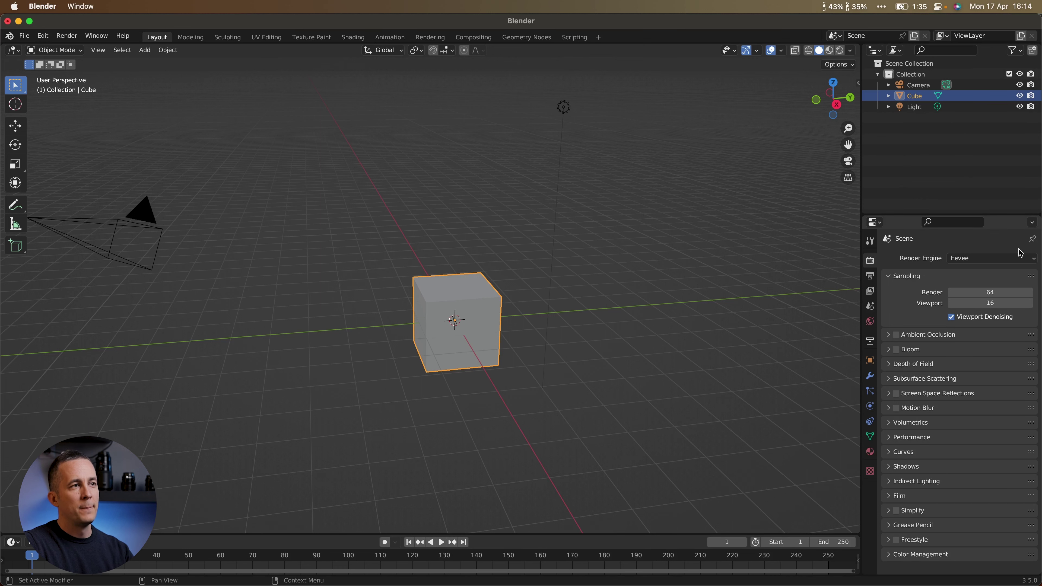
click(870, 242)
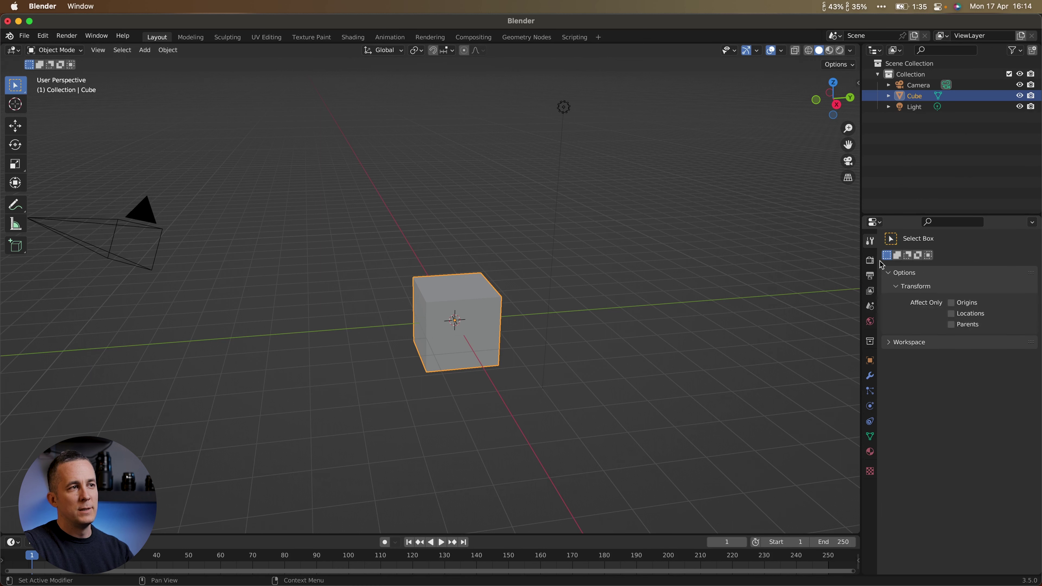
click(871, 261)
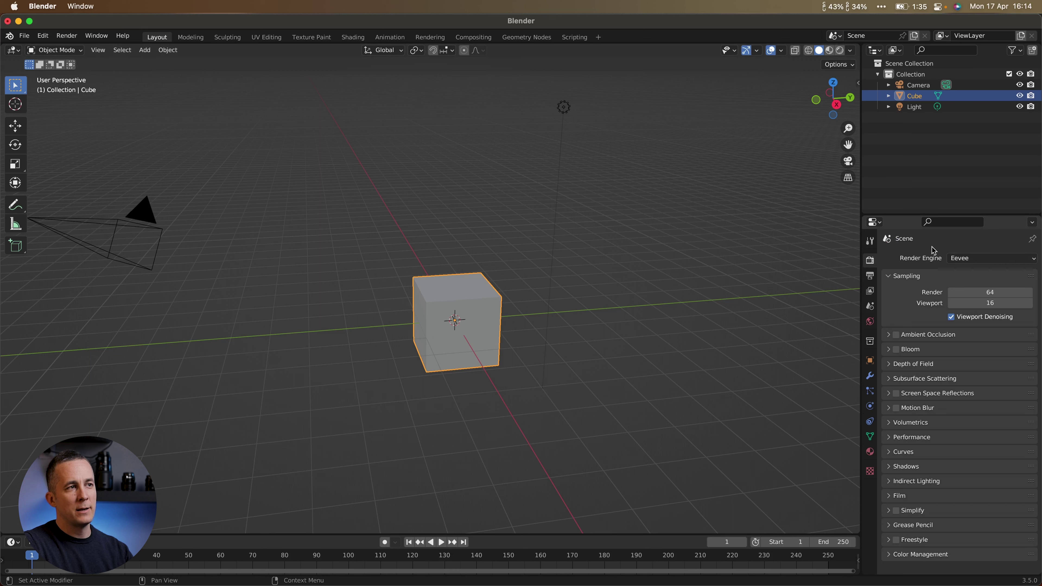
click(982, 259)
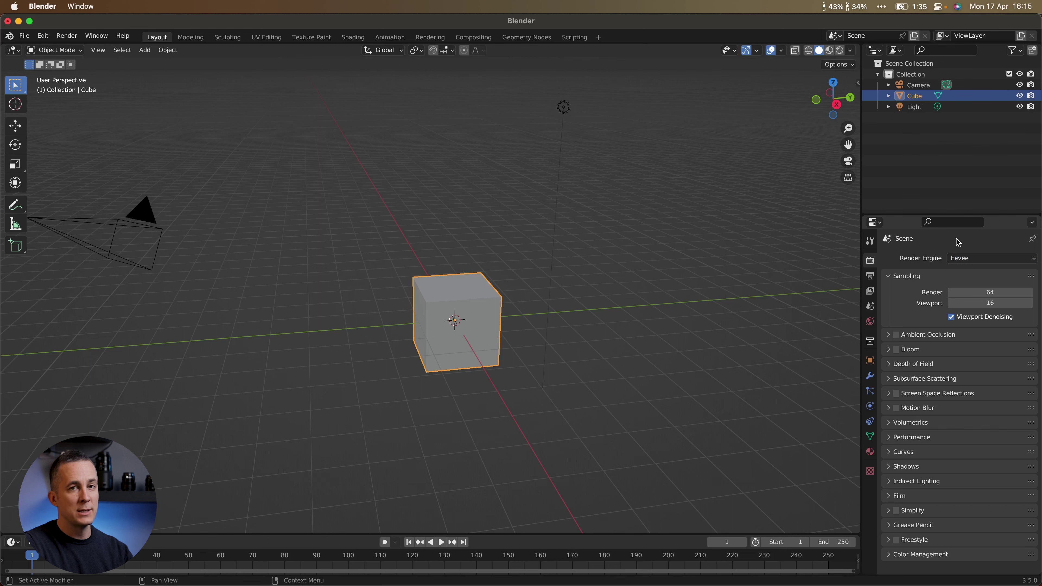
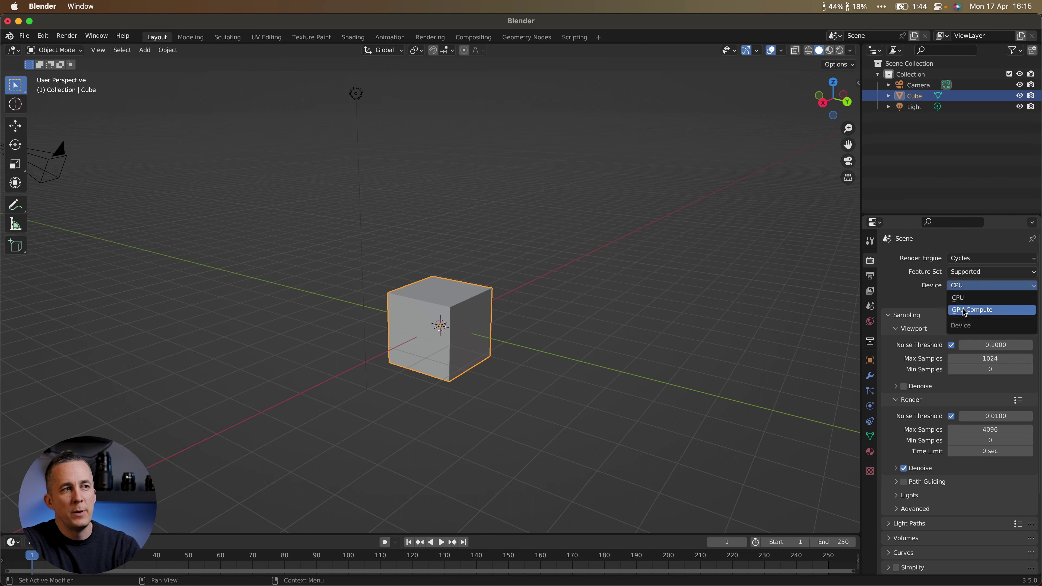
Set the Cycles render device to GPU Compute
click(972, 314)
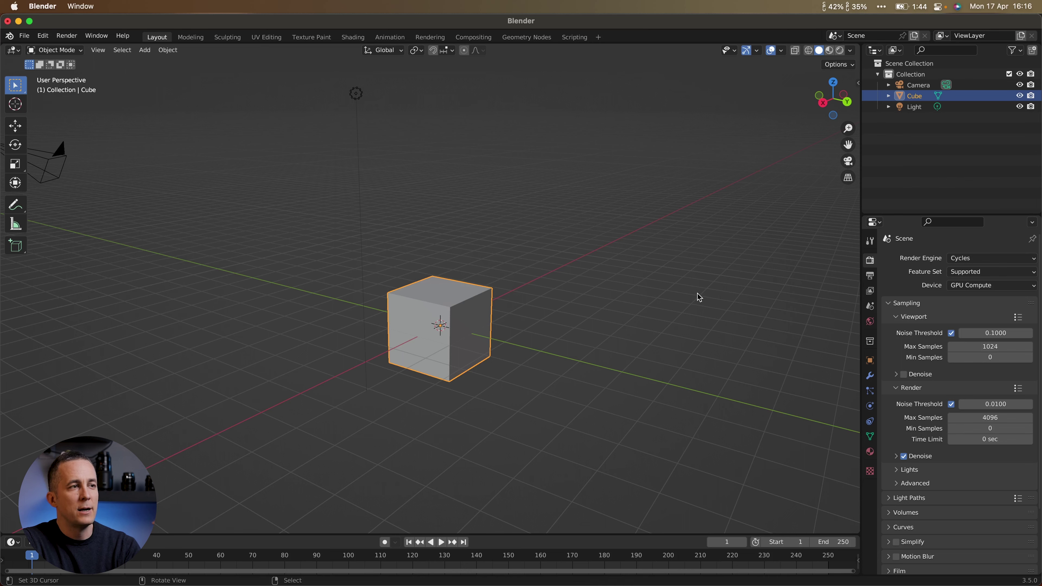
scroll(920, 451, down, 5)
scroll(920, 452, up, 3)
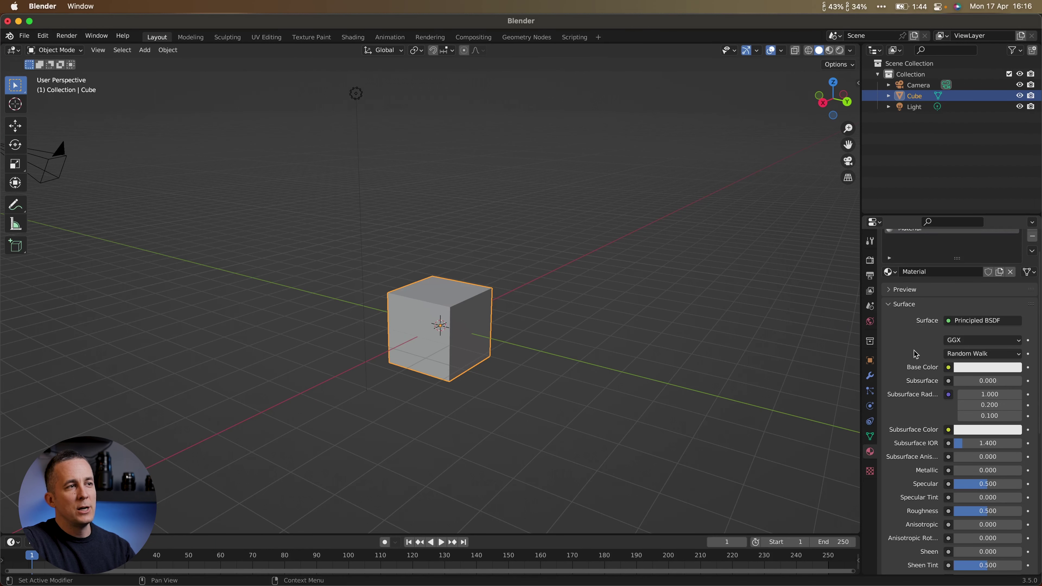
scroll(936, 324, up, 2)
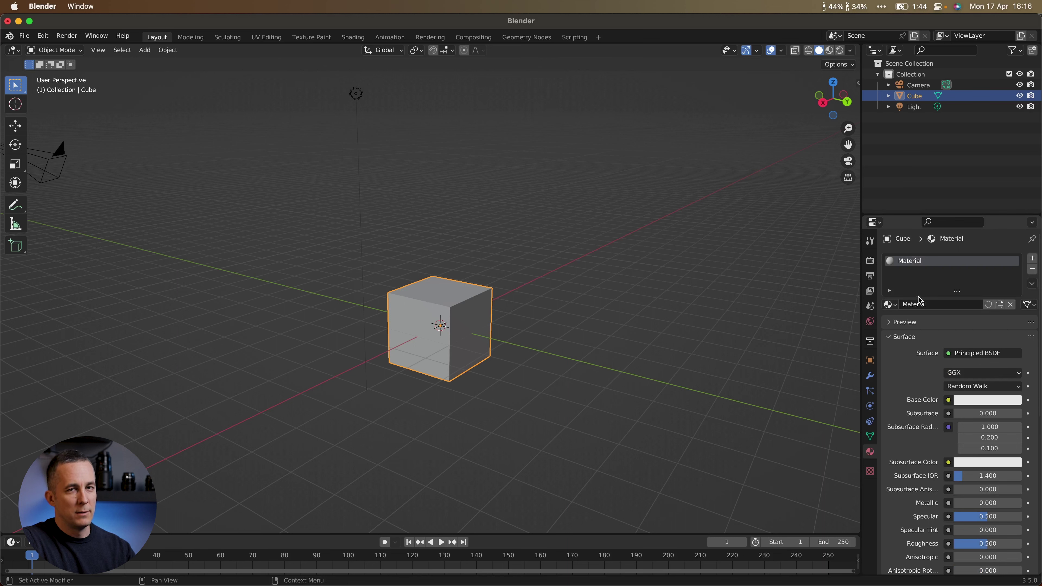
Review the World, Object and Modifier properties of the Cube
click(873, 321)
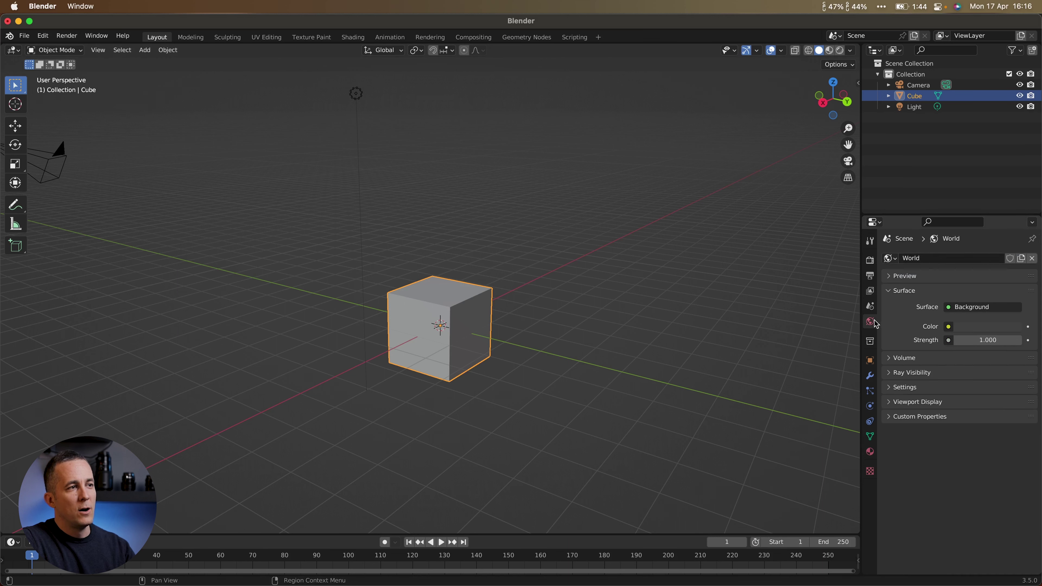
click(871, 361)
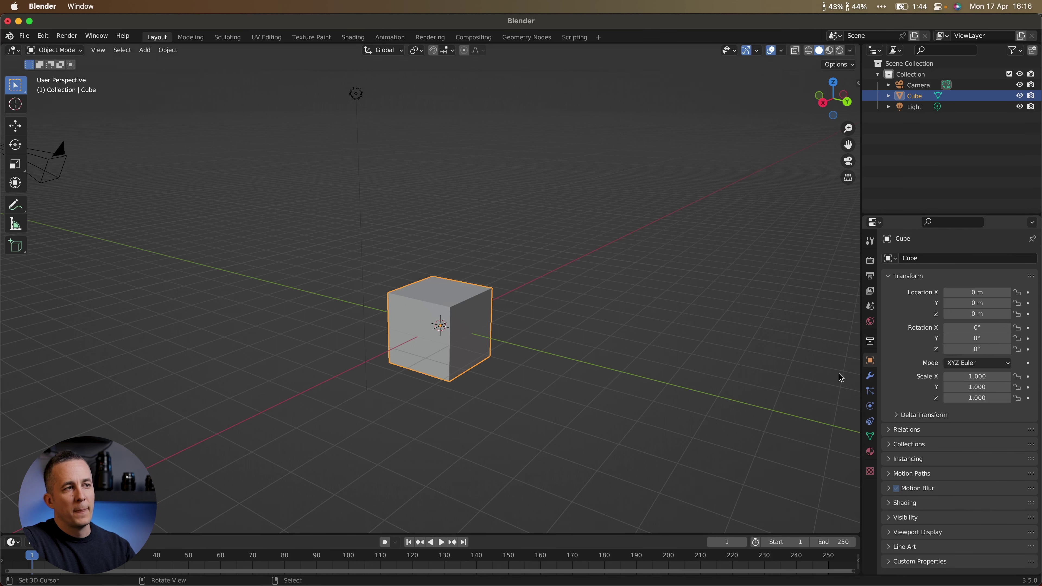
click(870, 375)
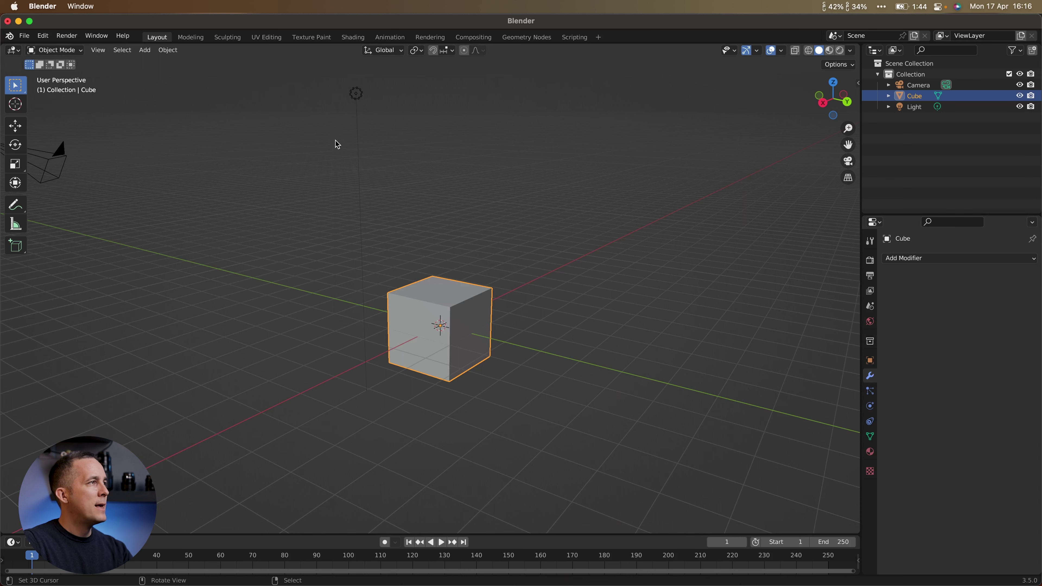
Split the 3D view in two and set the left view to top orthographic (numpad 7) on the cube
mouse_move(344, 192)
middle_down()
mouse_move(477, 251)
mouse_move(496, 236)
mouse_move(540, 245)
middle_up()
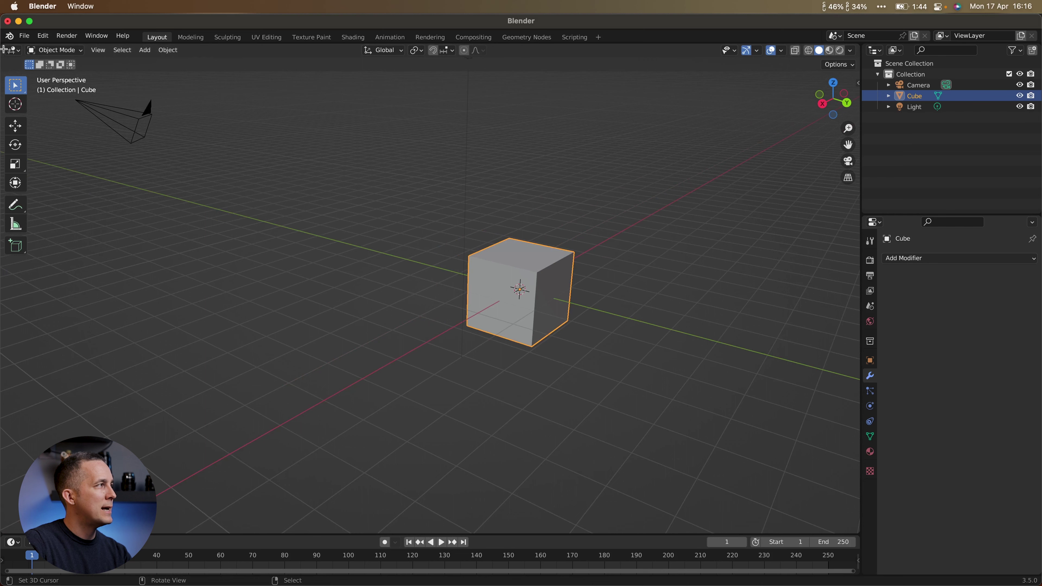
drag(4, 50, 373, 124)
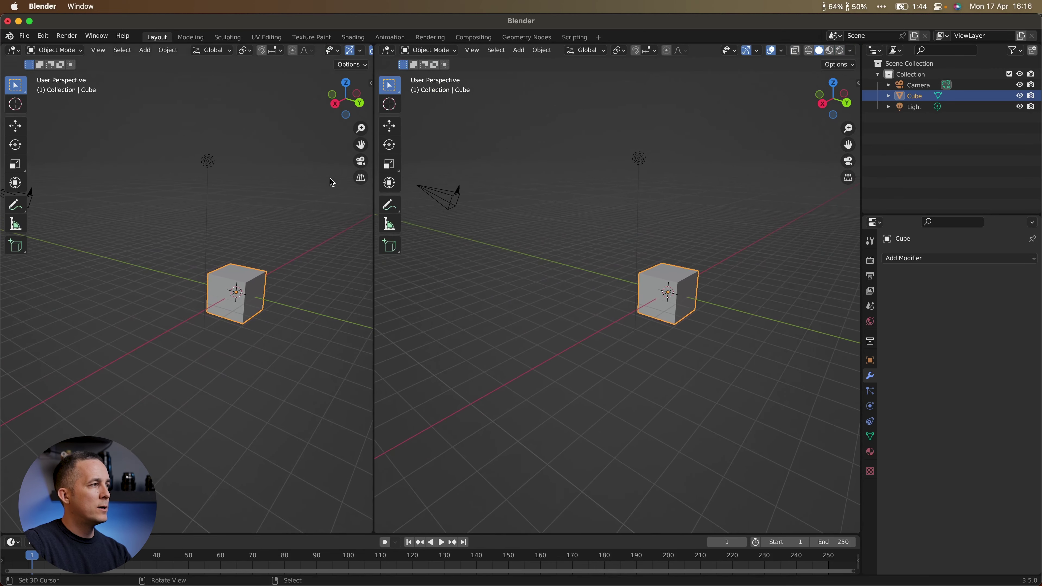
key(KP_7)
scroll(177, 242, up, 2)
shift+middle_drag(177, 233, 228, 314)
Orbit and zoom the right view, then bring up the Editor Type menu for the left area
middle_drag(730, 263, 678, 288)
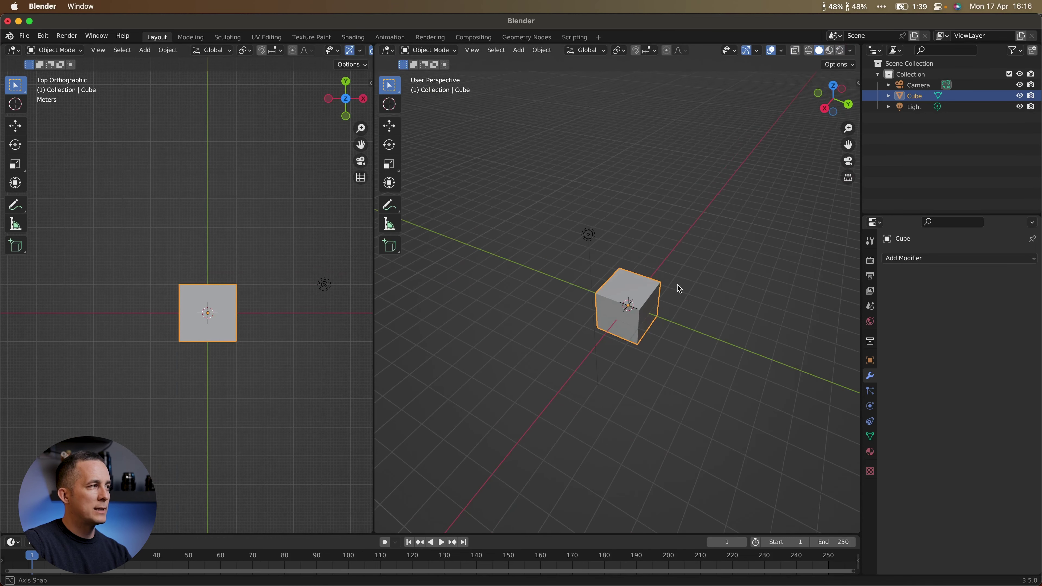
scroll(696, 332, up, 5)
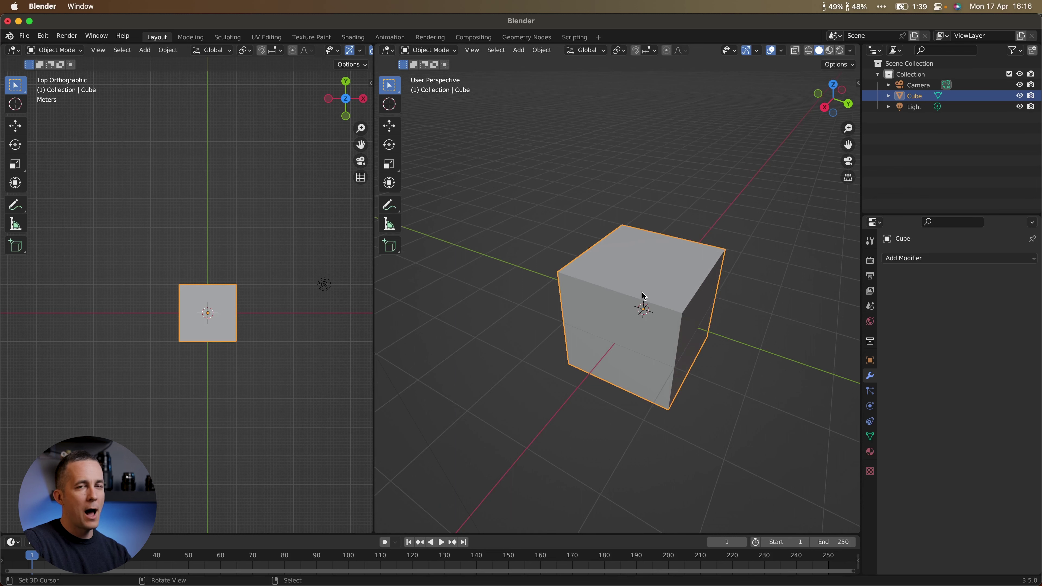
middle_drag(648, 288, 645, 249)
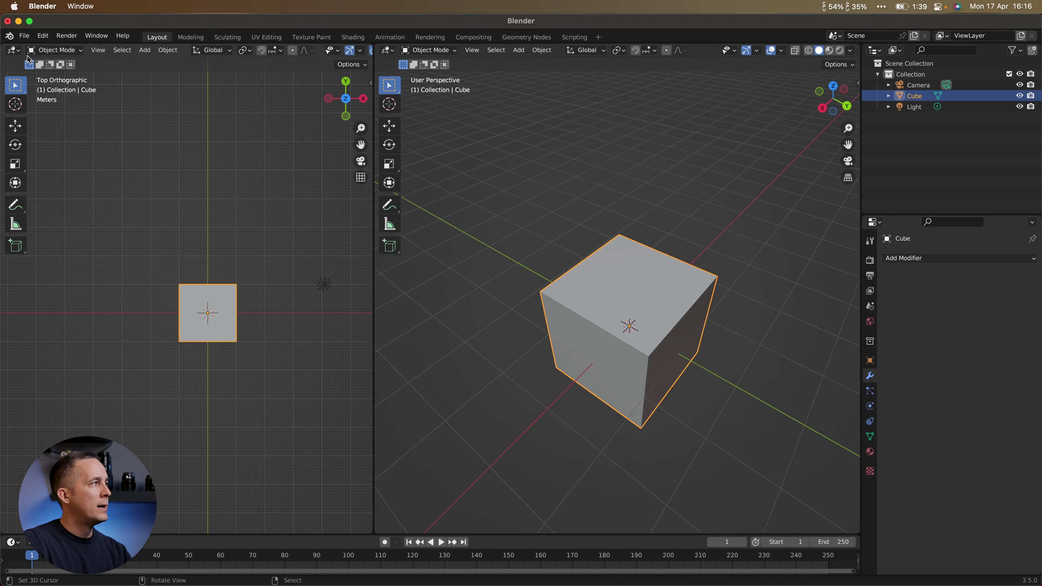
click(63, 53)
click(64, 53)
click(13, 51)
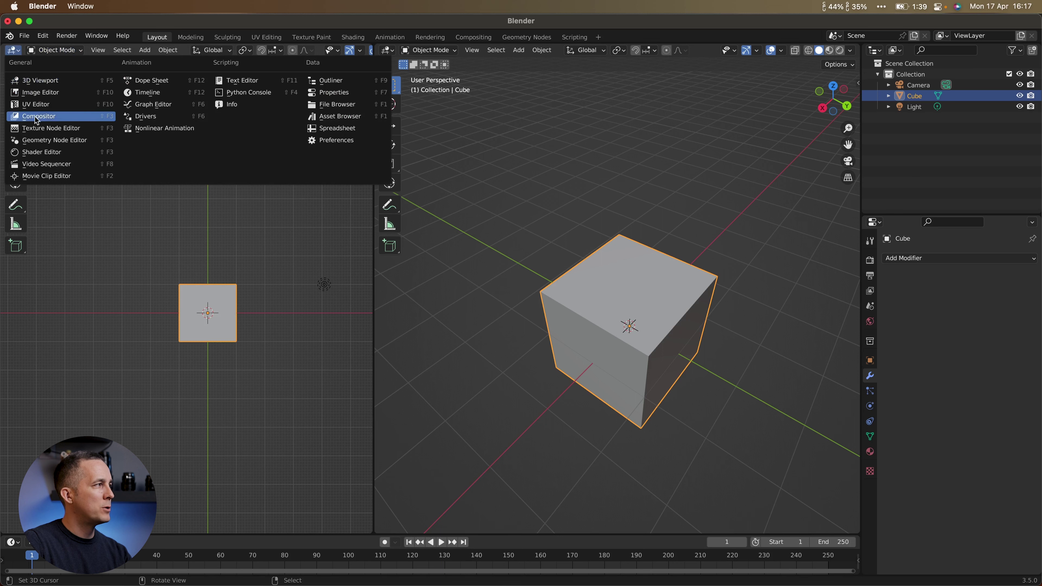
Make the left area a Shader Editor and set the viewport to Material Preview
click(39, 152)
scroll(115, 264, up, 3)
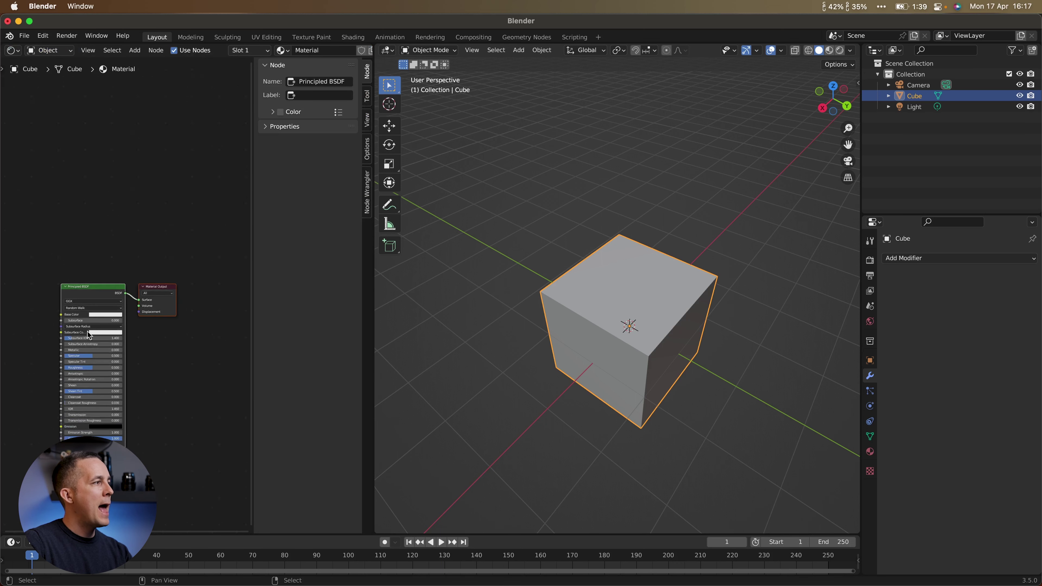
scroll(115, 265, up, 2)
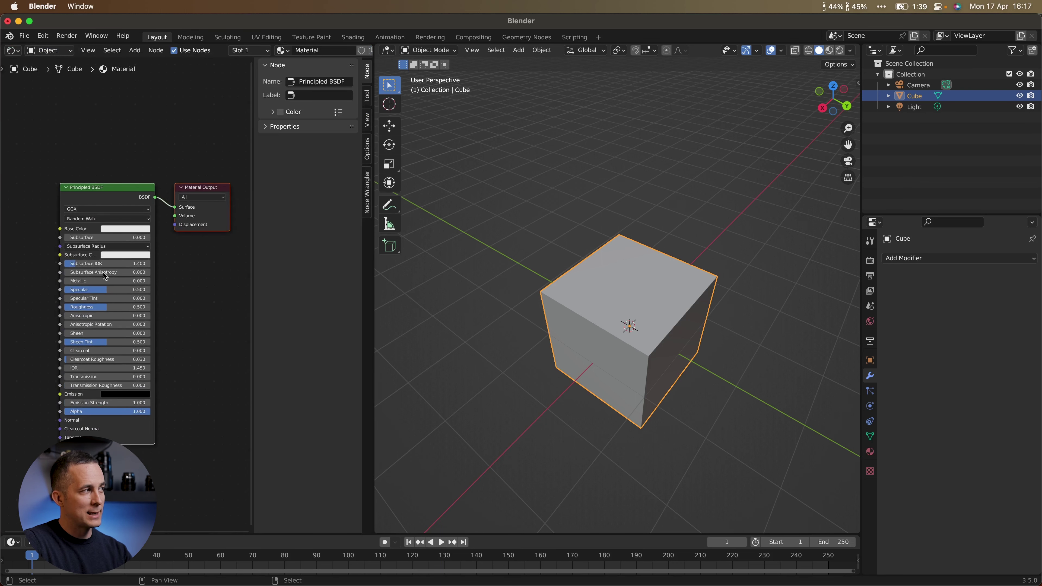
middle_drag(697, 338, 676, 316)
click(829, 50)
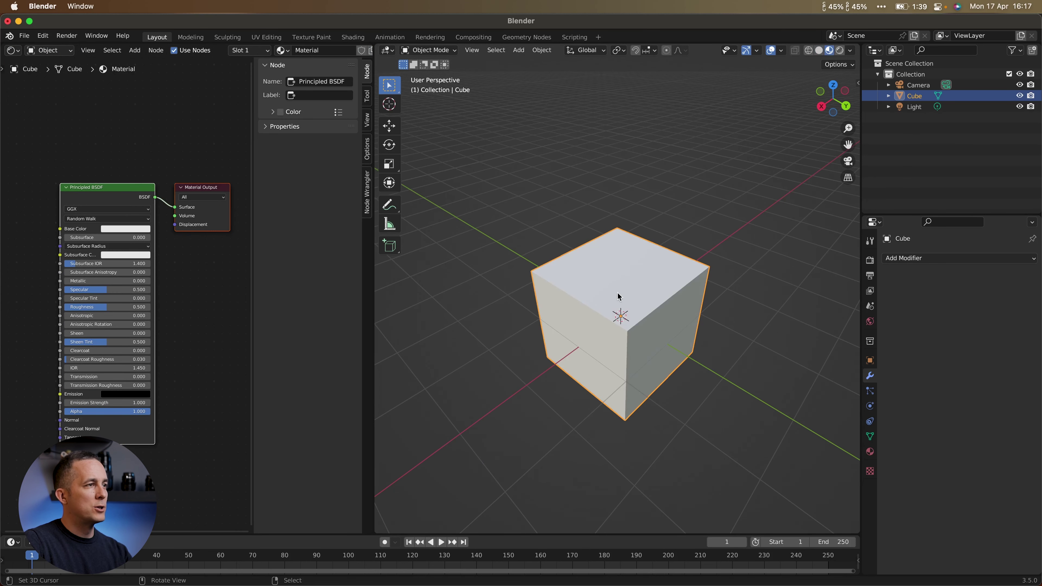
Give the cube a blue Base Color, Metallic 0.698 and Roughness 0, and enlarge the timeline
click(107, 229)
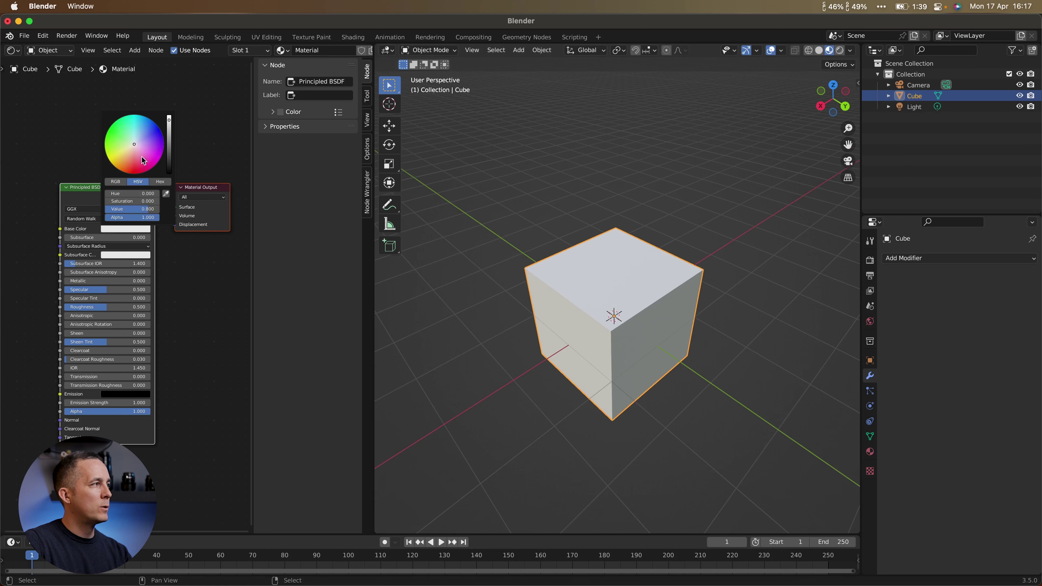
click(141, 171)
middle_drag(626, 311, 607, 297)
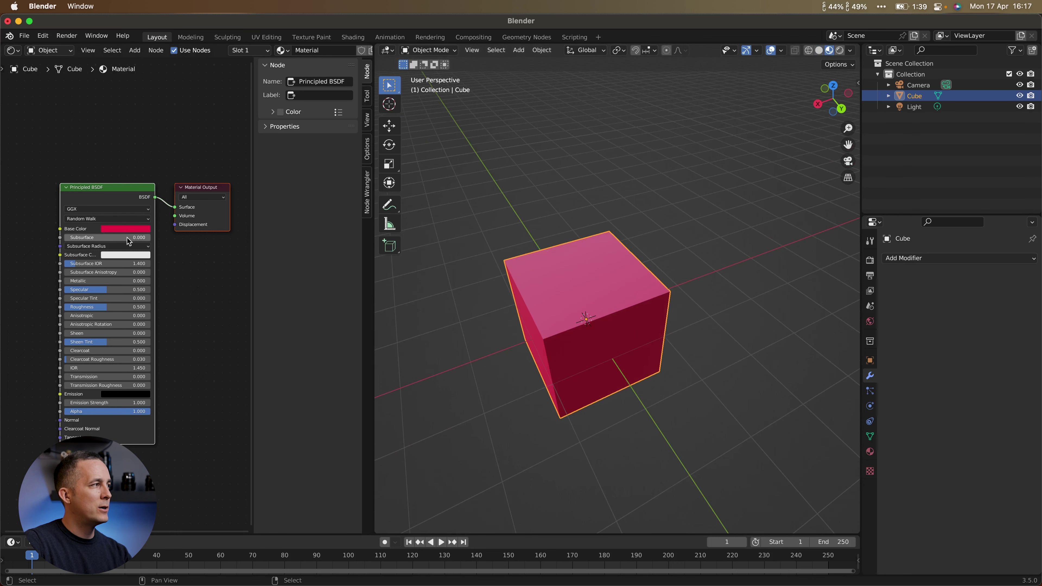
click(123, 228)
click(148, 122)
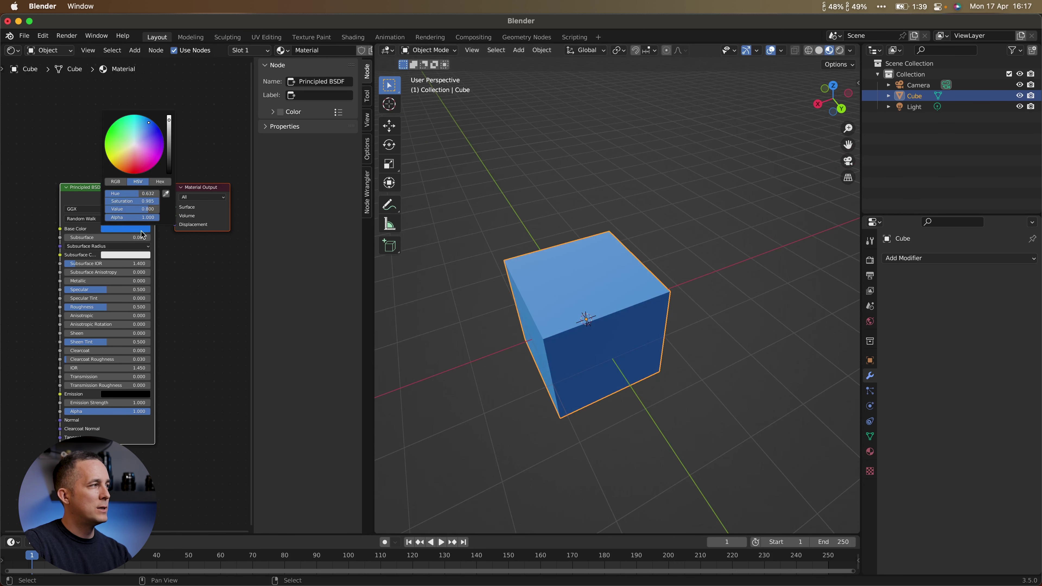
drag(88, 281, 66, 307)
middle_drag(402, 305, 471, 305)
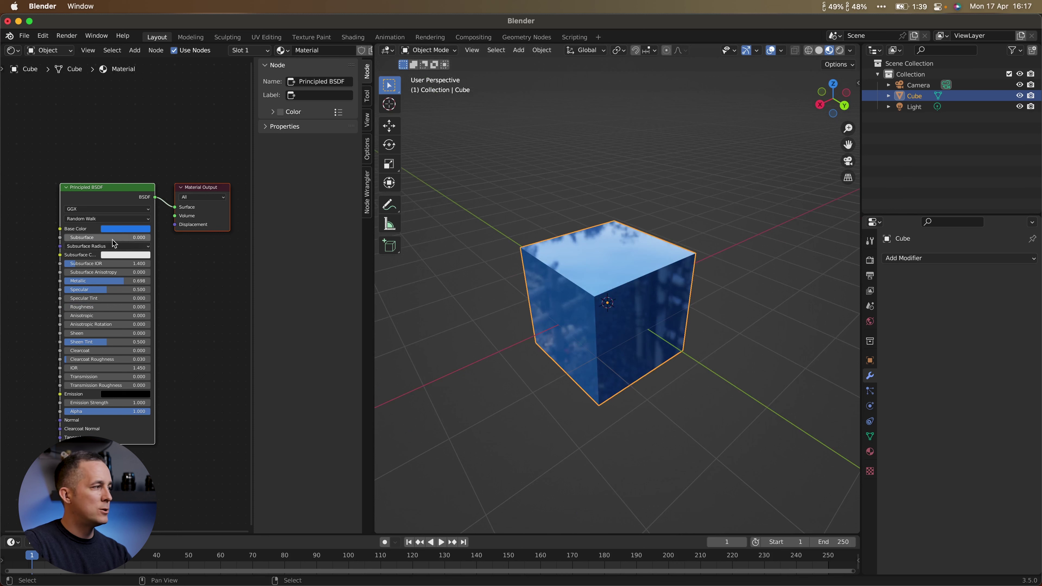
drag(16, 534, 16, 397)
Turn the bottom area into a 3D Viewport, split it, and collapse it so the top viewport fills the screen
click(12, 405)
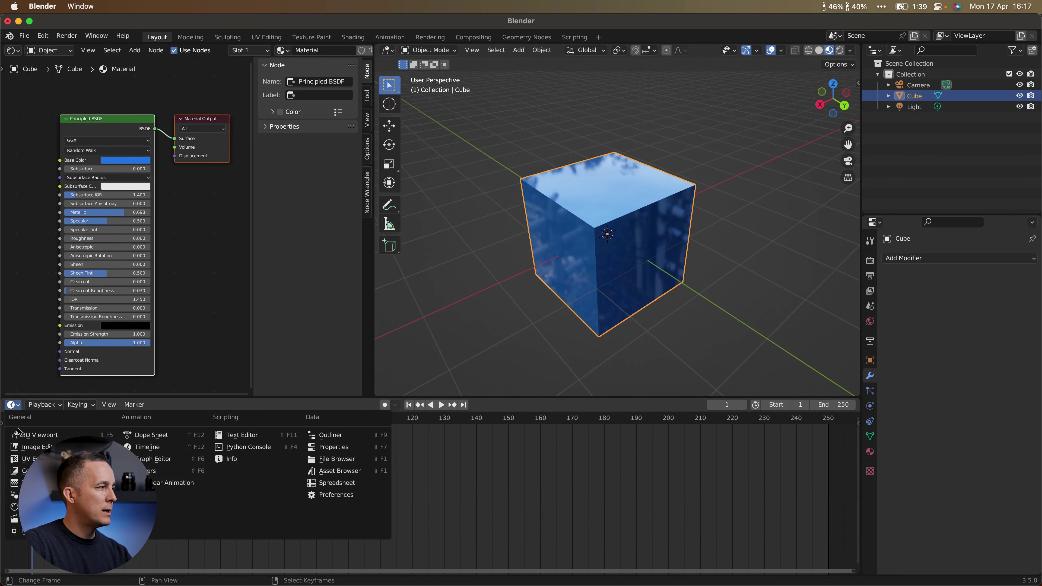
click(16, 470)
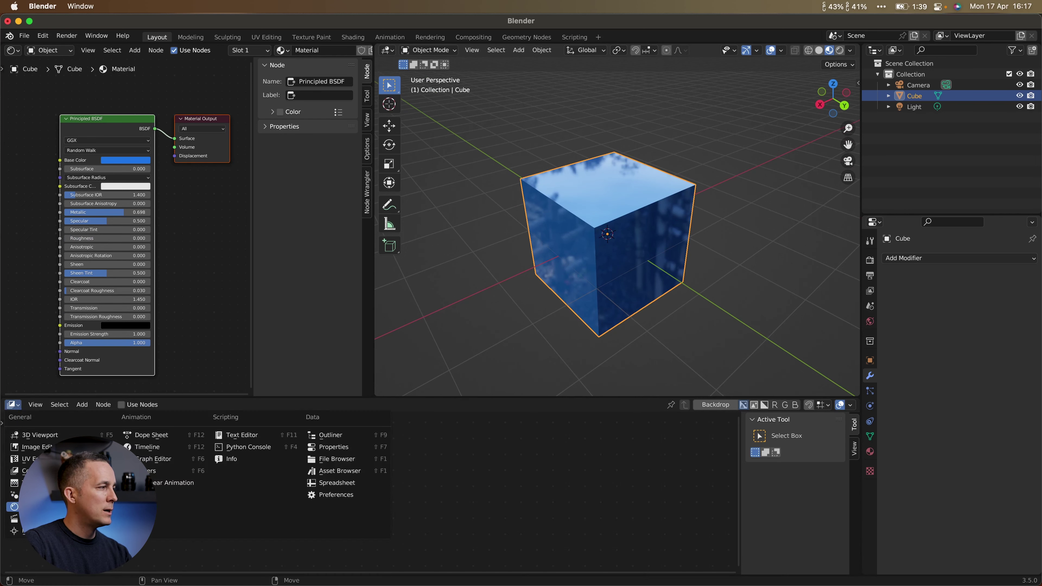
click(39, 434)
scroll(456, 462, down, 2)
middle_drag(457, 469, 454, 472)
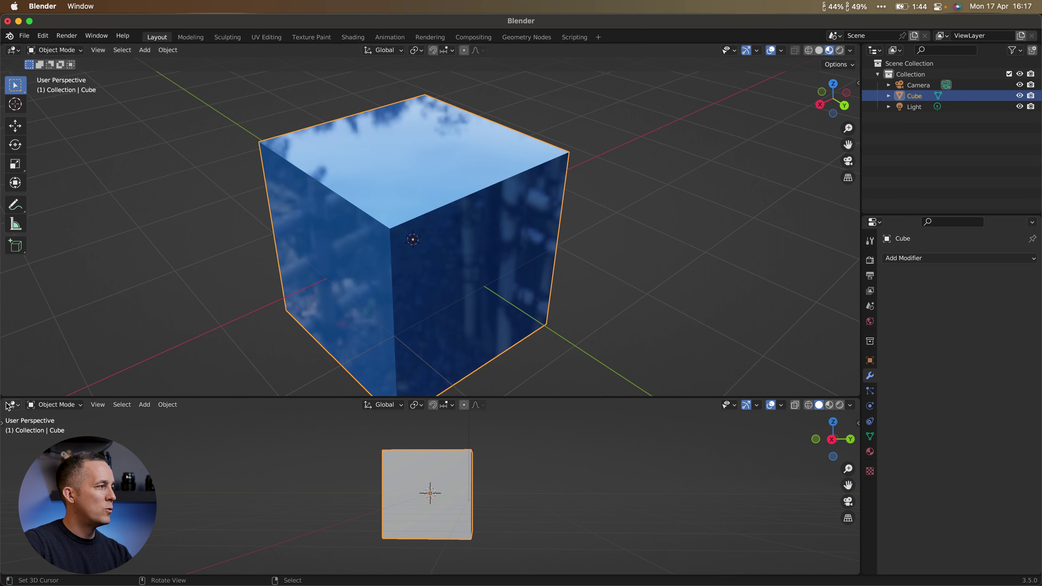
drag(5, 404, 13, 435)
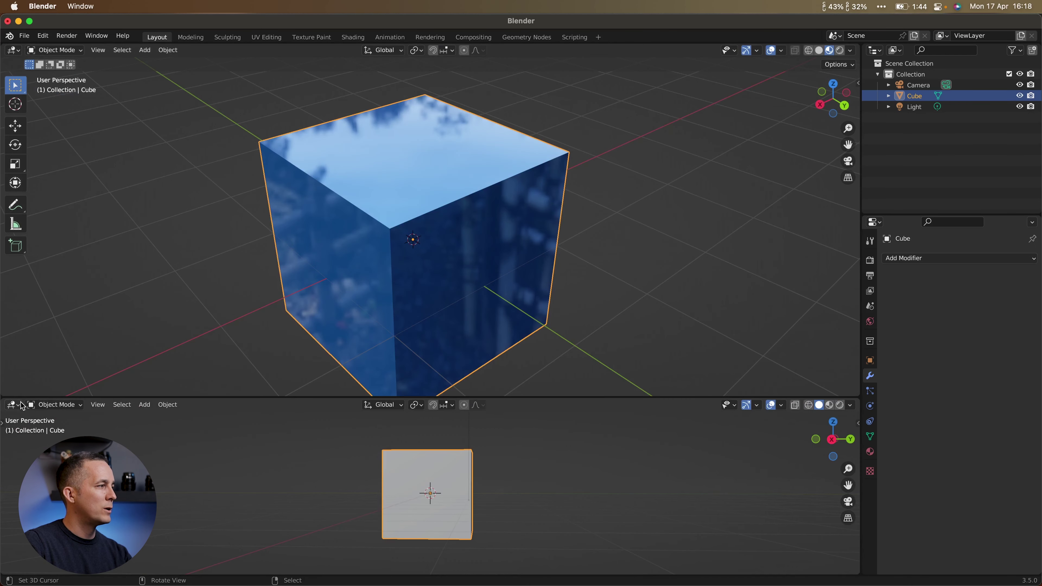
drag(210, 398, 18, 557)
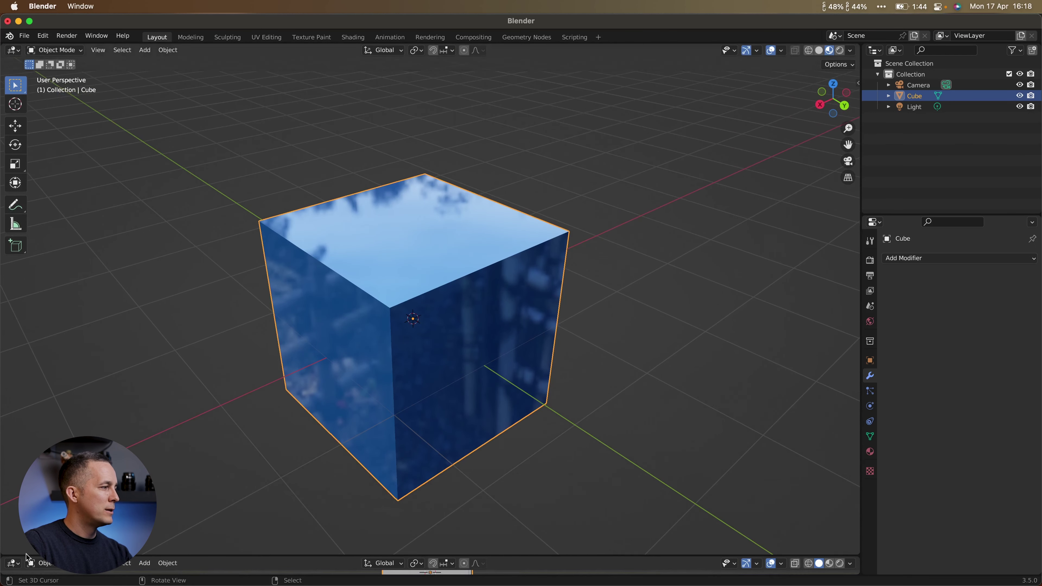
Make the collapsed area a Shader Editor, frame the cube, and use Wireframe shading with X-Ray on
click(20, 563)
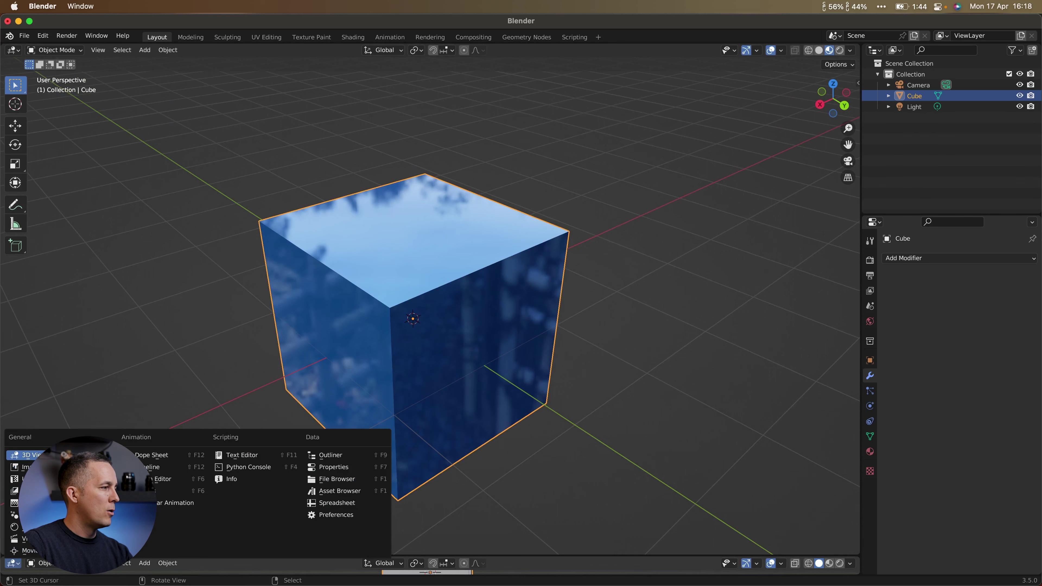
click(24, 526)
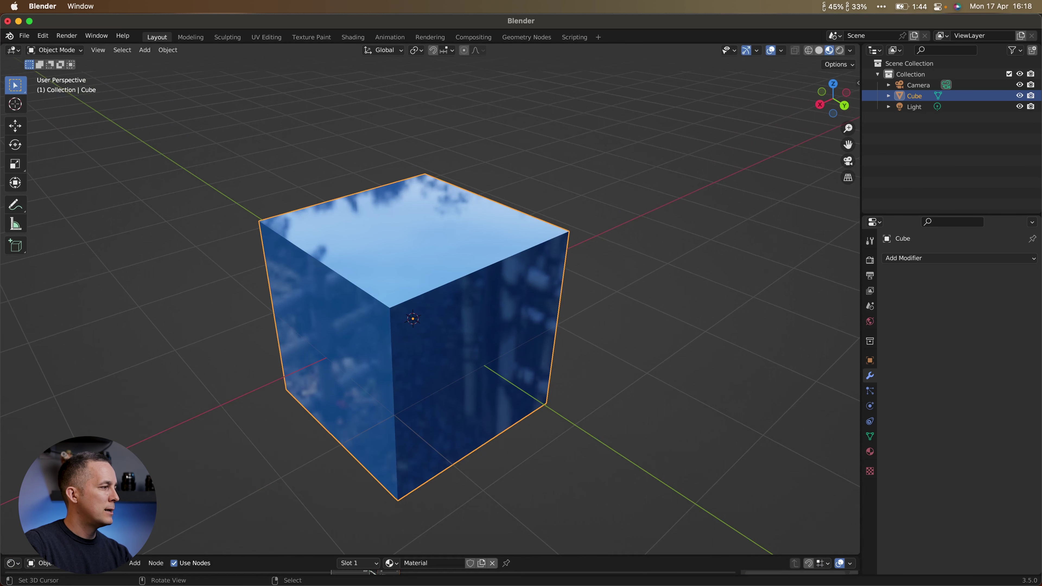
key(KP_Decimal)
click(809, 51)
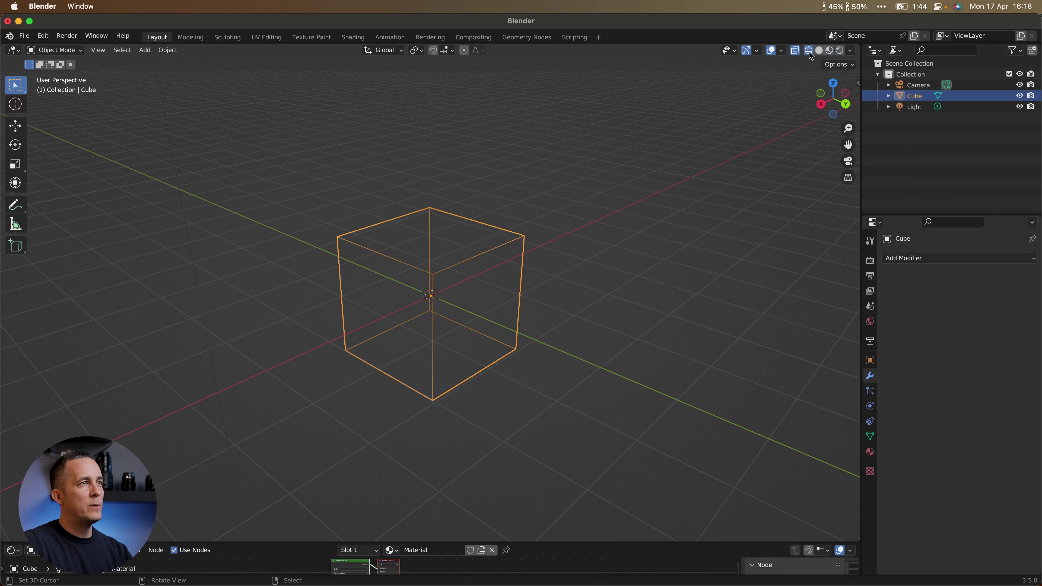
click(795, 51)
click(795, 51)
click(795, 51)
click(794, 52)
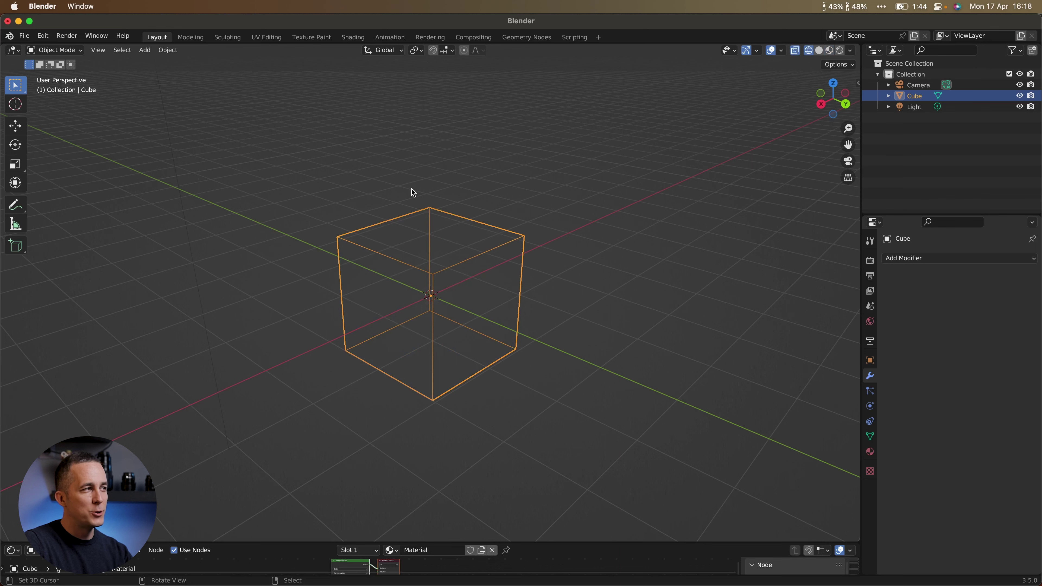
Duplicate the cube to create Cube.001
middle_drag(482, 262, 458, 304)
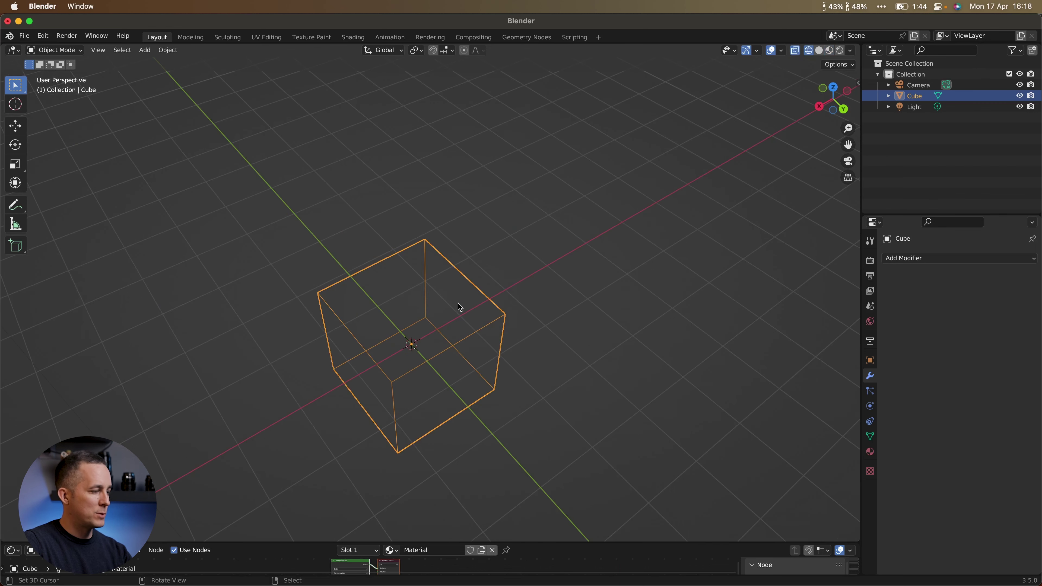
key(shift+d)
click(450, 184)
middle_drag(449, 183, 457, 201)
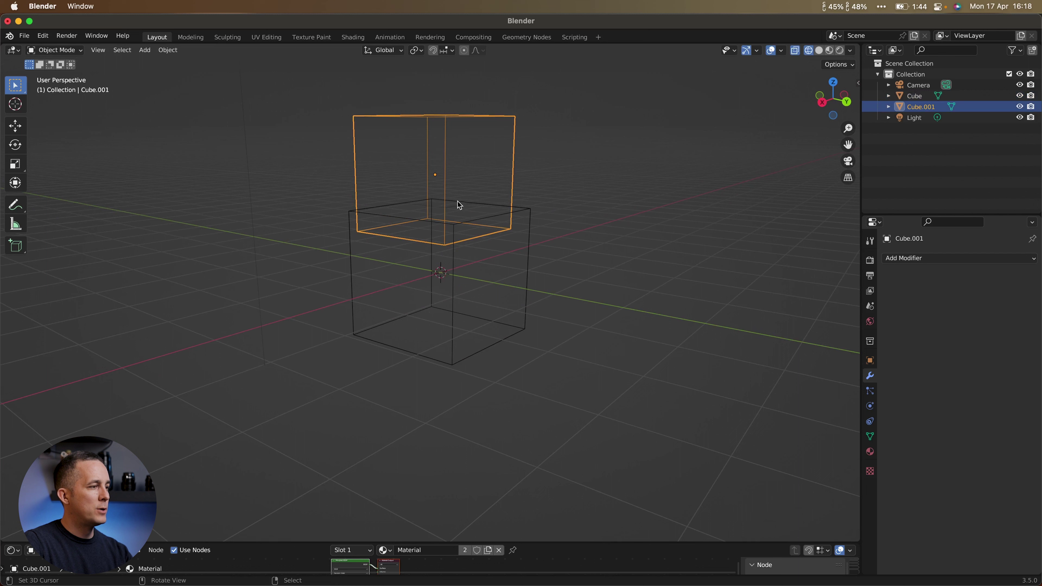
Move Cube.001 up along Z so it partly overlaps the original, then turn X-Ray off
key(g)
key(z)
click(456, 263)
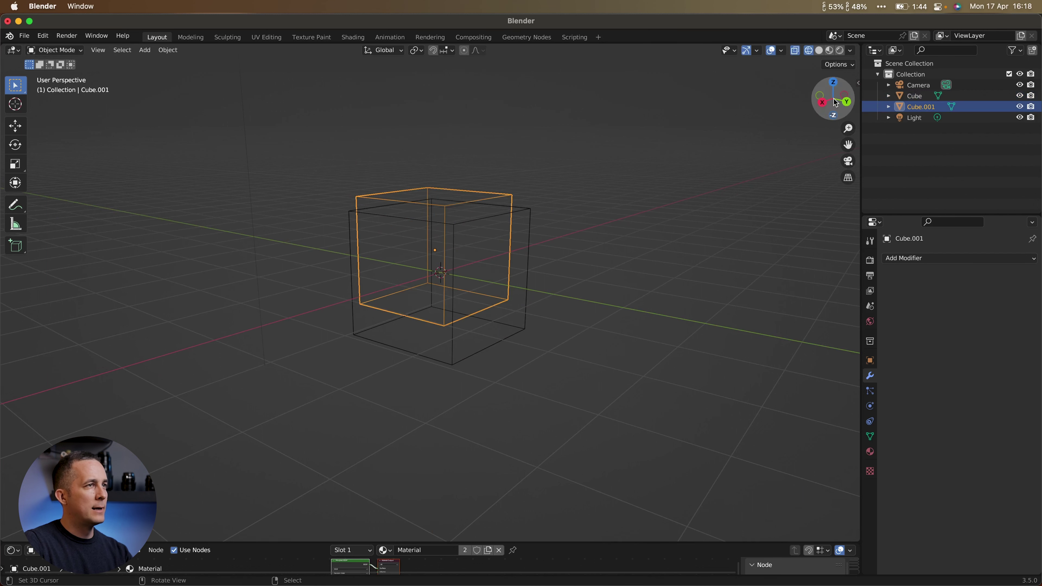
click(795, 51)
middle_drag(490, 216, 425, 239)
Inspect the cubes in Solid shading with X-Ray toggled, then in Material Preview
click(812, 50)
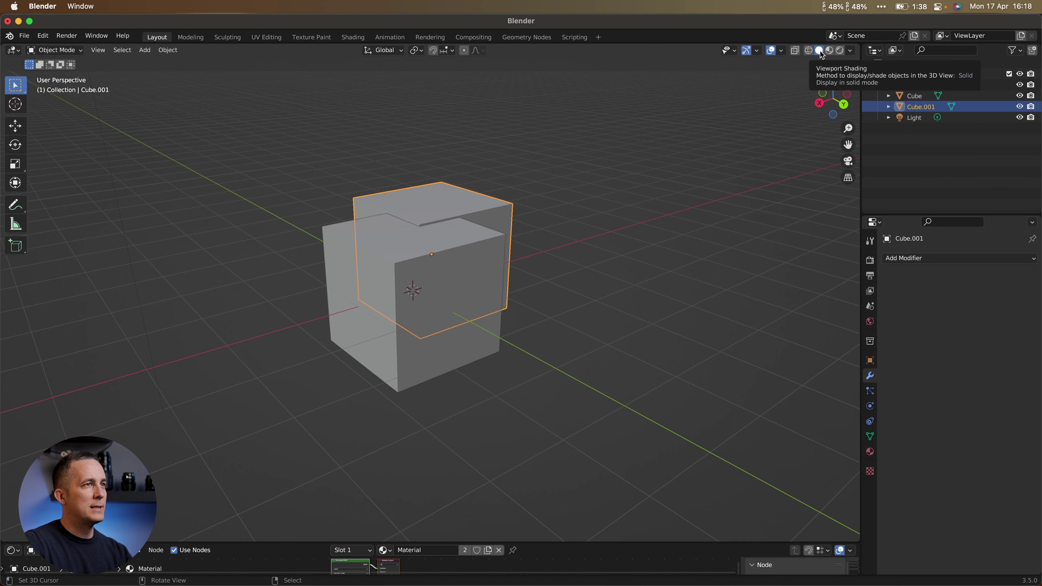
mouse_move(600, 168)
middle_down()
mouse_move(608, 172)
mouse_move(521, 227)
middle_up()
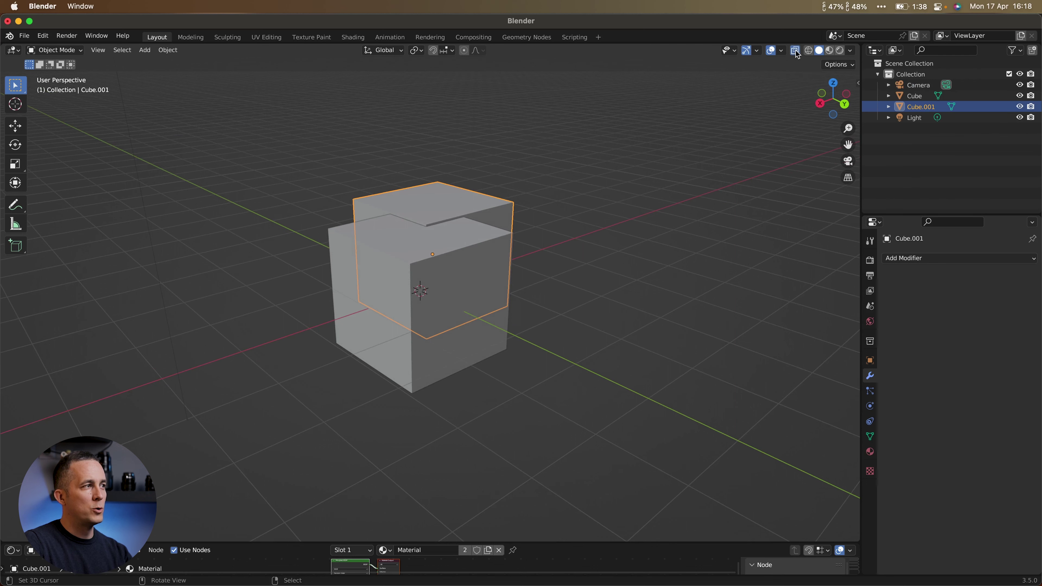
click(795, 50)
middle_drag(611, 169, 480, 241)
middle_drag(423, 270, 438, 255)
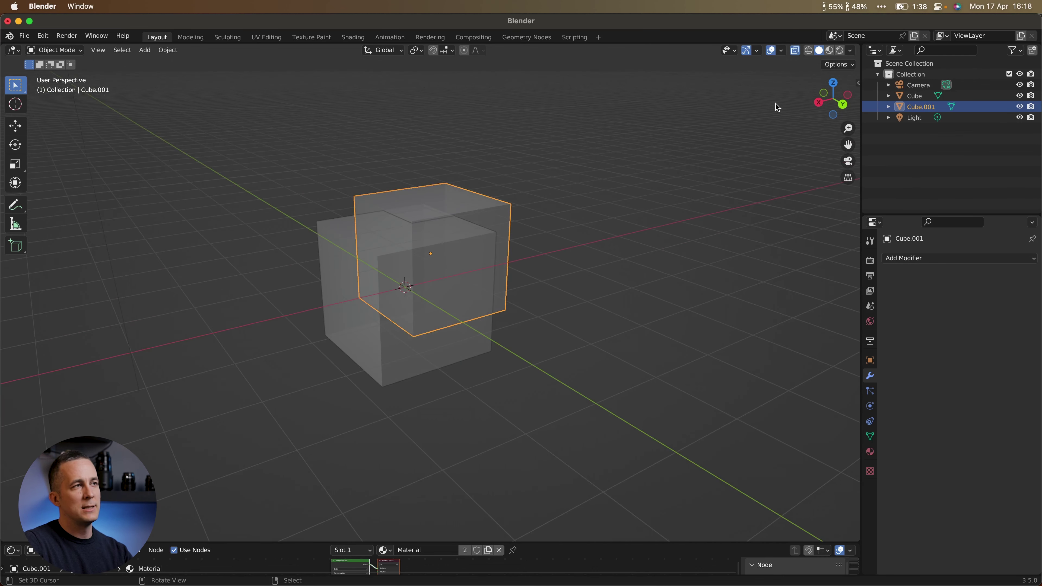
click(797, 50)
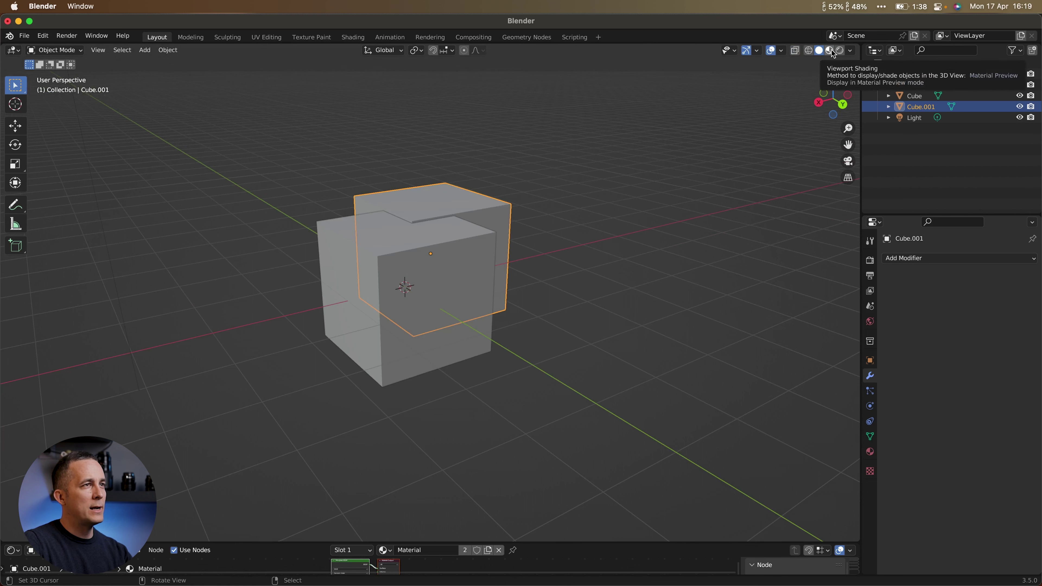
click(830, 50)
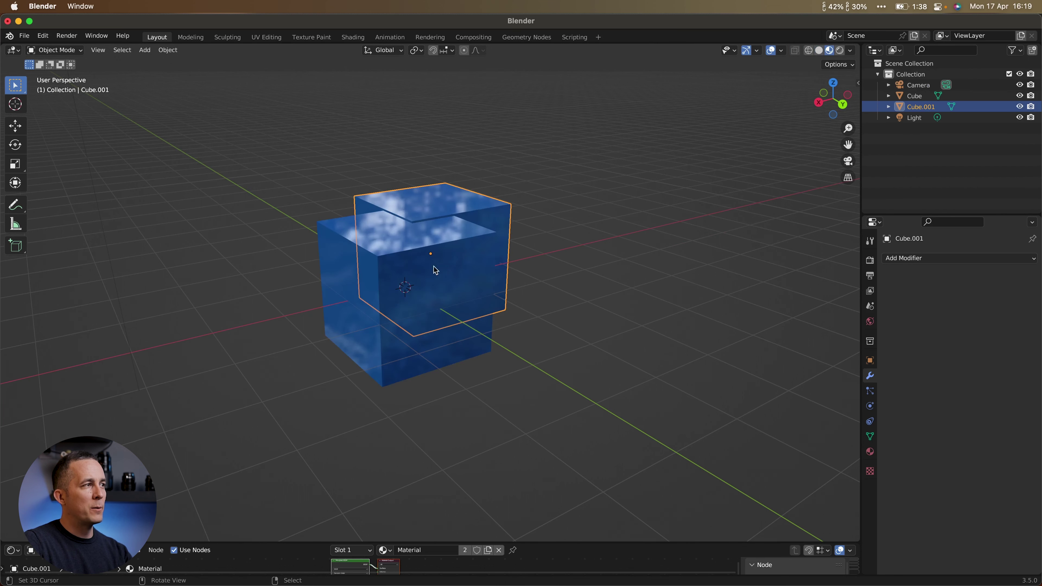
mouse_move(456, 279)
middle_down()
mouse_move(402, 223)
mouse_move(463, 261)
mouse_move(432, 251)
mouse_move(374, 260)
mouse_move(454, 260)
middle_up()
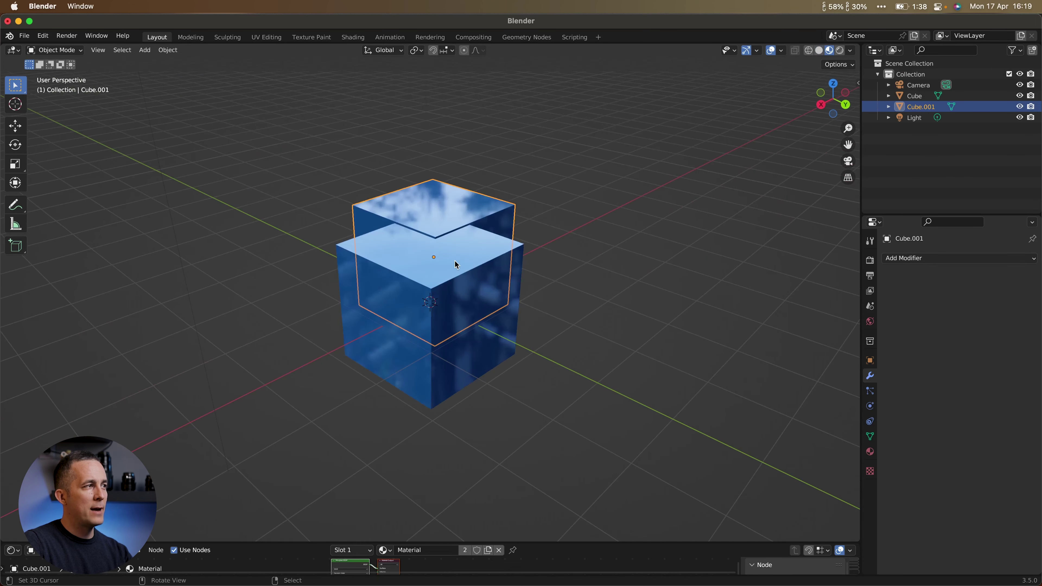
Show the cubes in Rendered shading and change the render engine from Cycles to Eevee
click(839, 50)
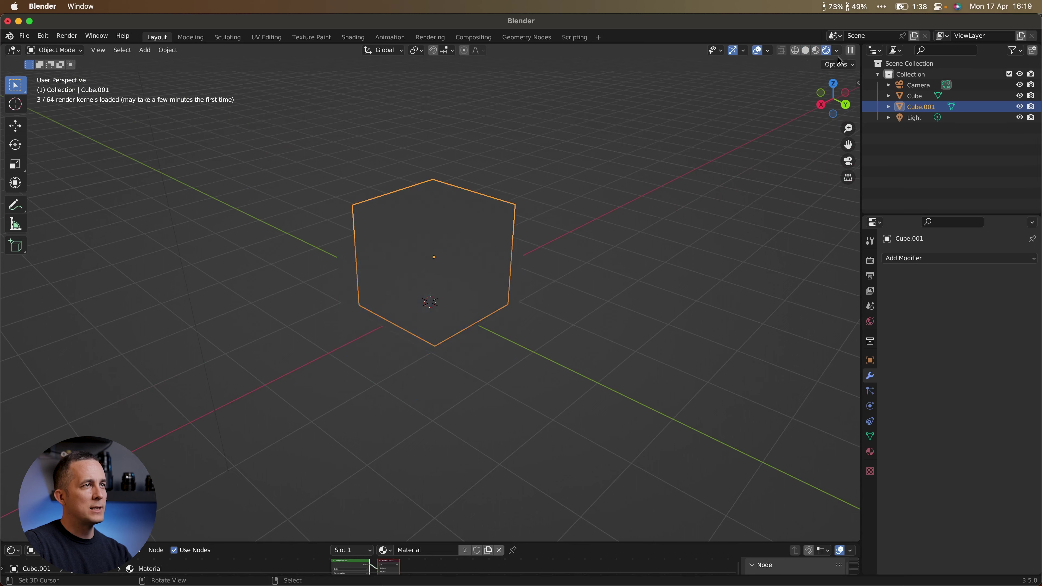
middle_drag(477, 260, 449, 257)
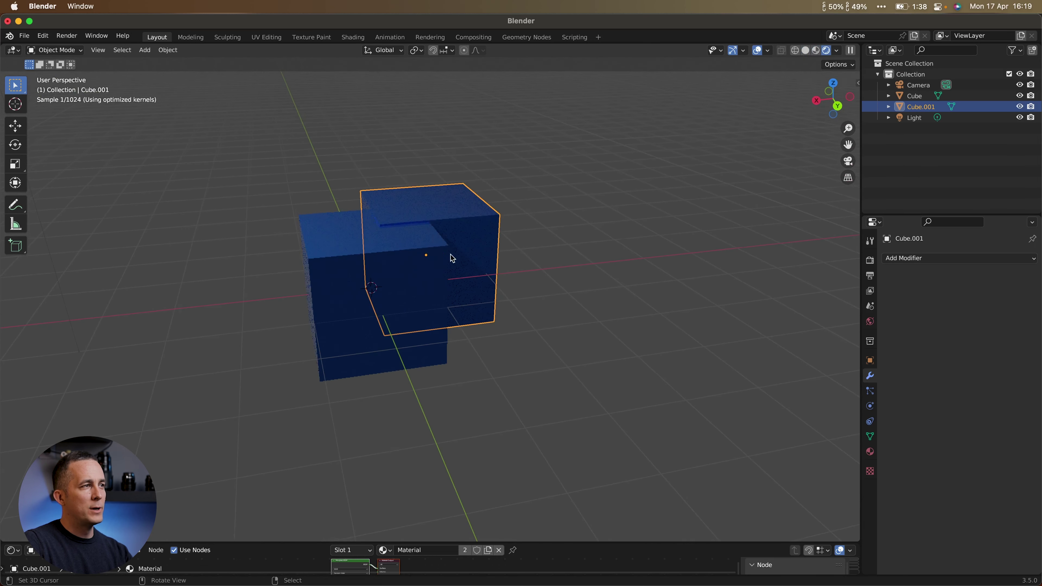
click(870, 260)
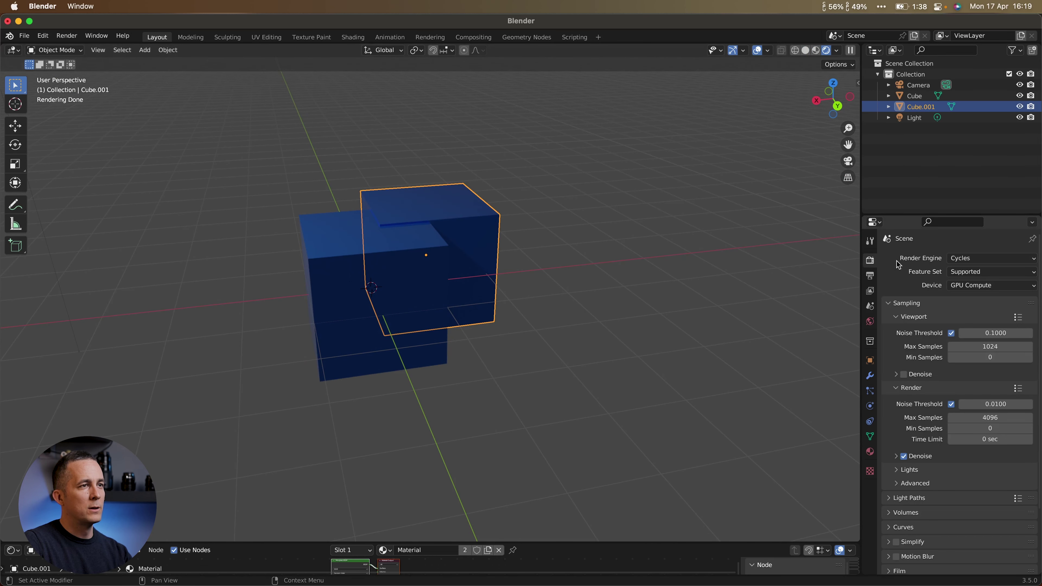
click(964, 259)
click(958, 270)
middle_drag(411, 279, 546, 287)
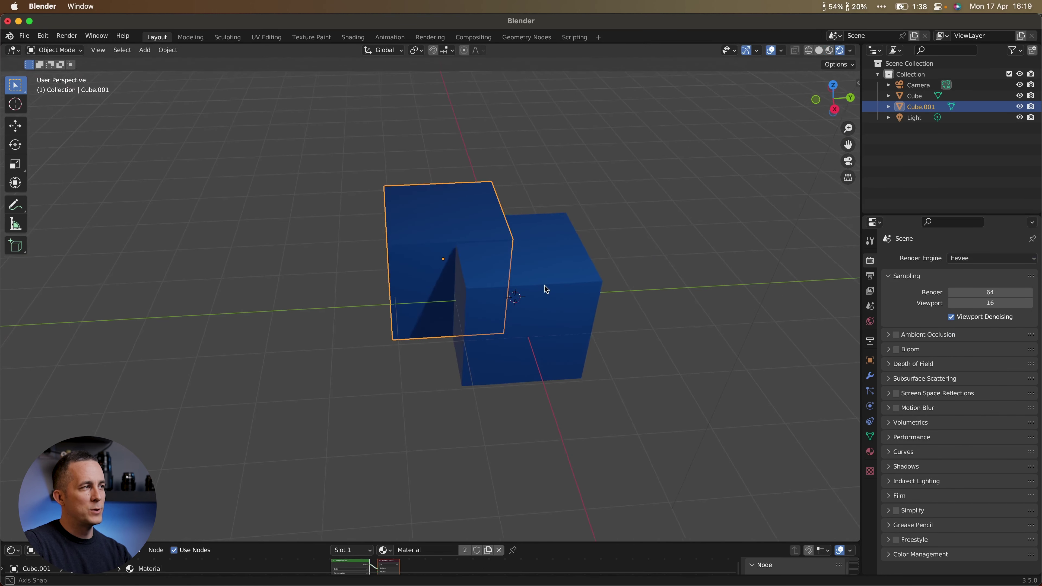